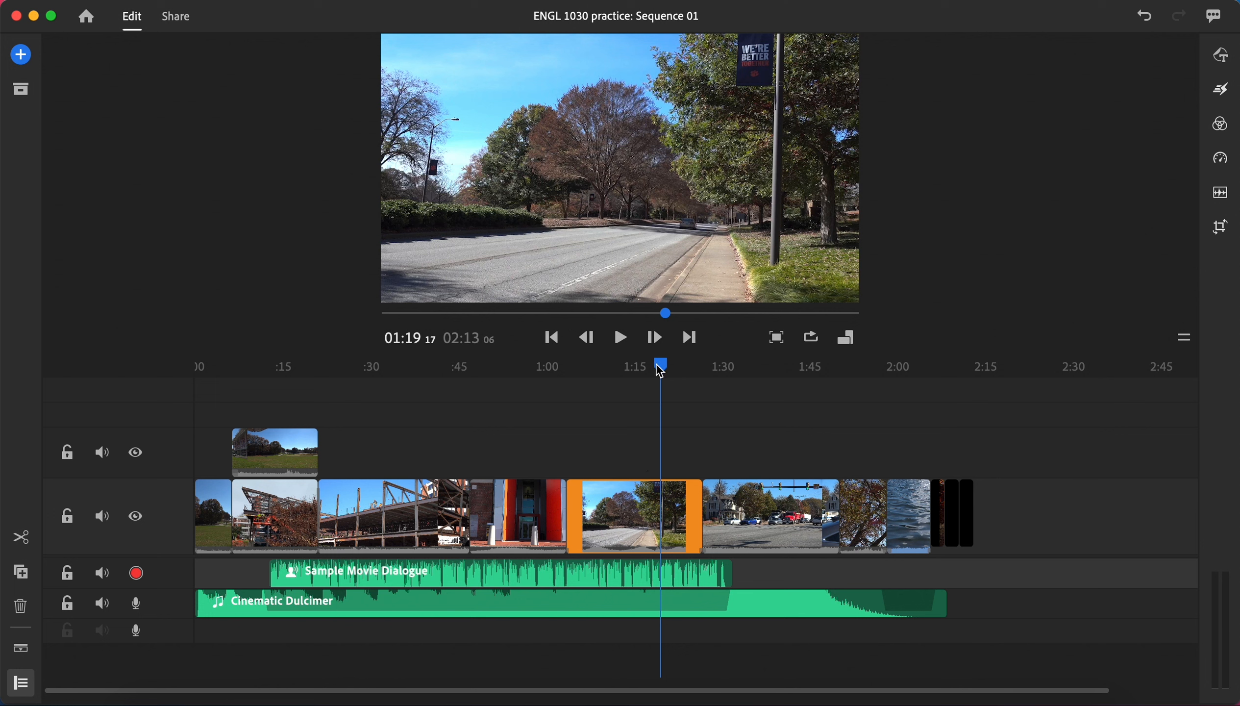
# Step: Add a Dissolve transition at the cut between the tree-lined road clip and the traffic intersection clip, and play it back
pyautogui.moveTo(656, 364); pyautogui.dragTo(671, 413)
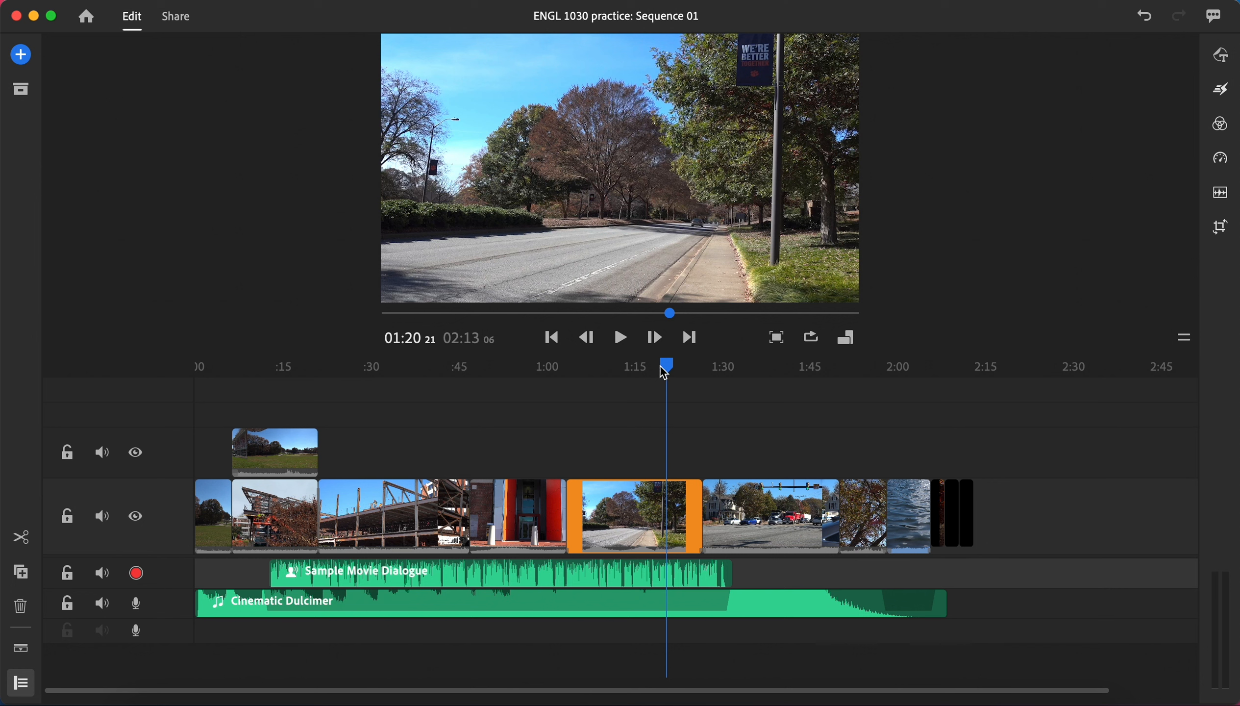
pyautogui.moveTo(666, 365); pyautogui.dragTo(725, 383)
pyautogui.click(734, 507)
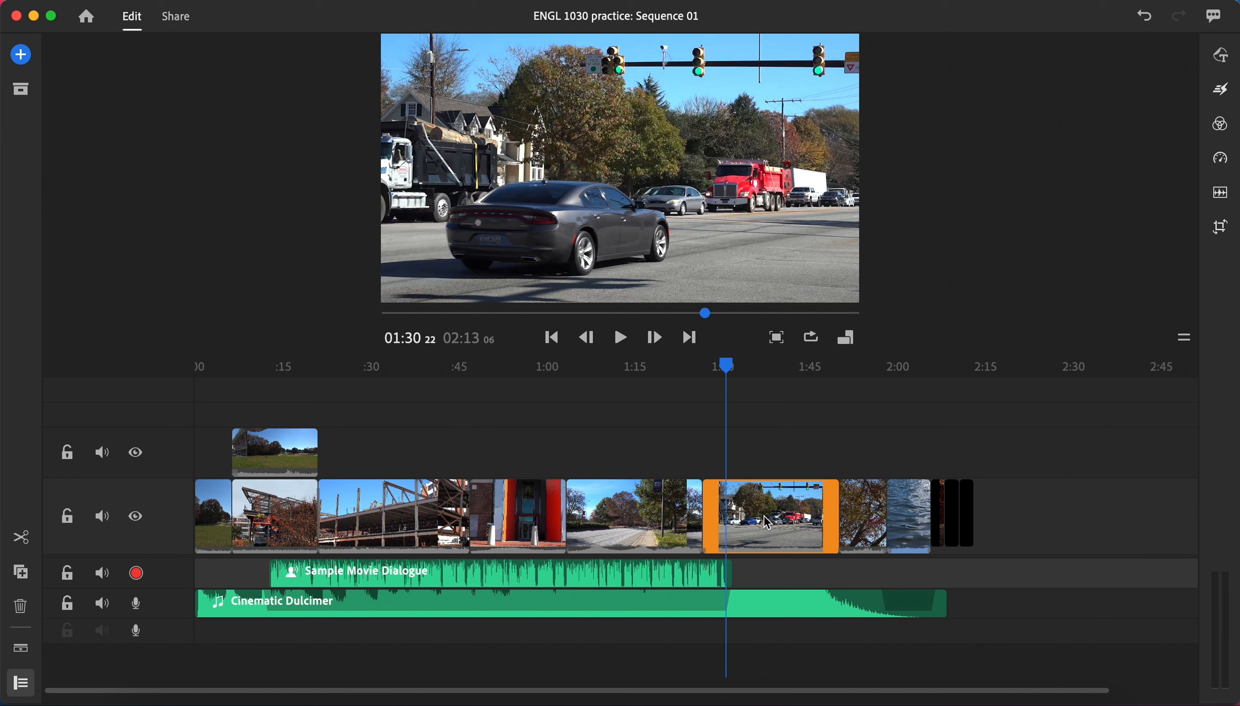
pyautogui.moveTo(728, 365); pyautogui.dragTo(687, 378)
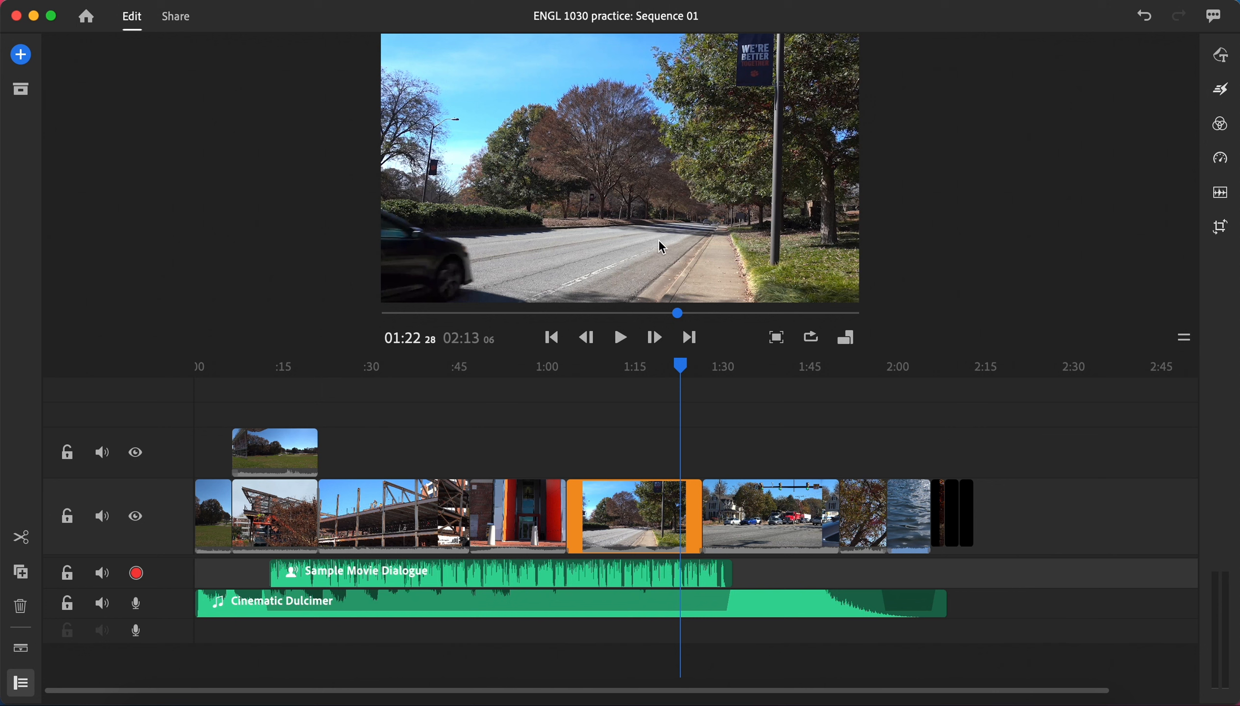
pyautogui.moveTo(678, 362); pyautogui.dragTo(730, 394)
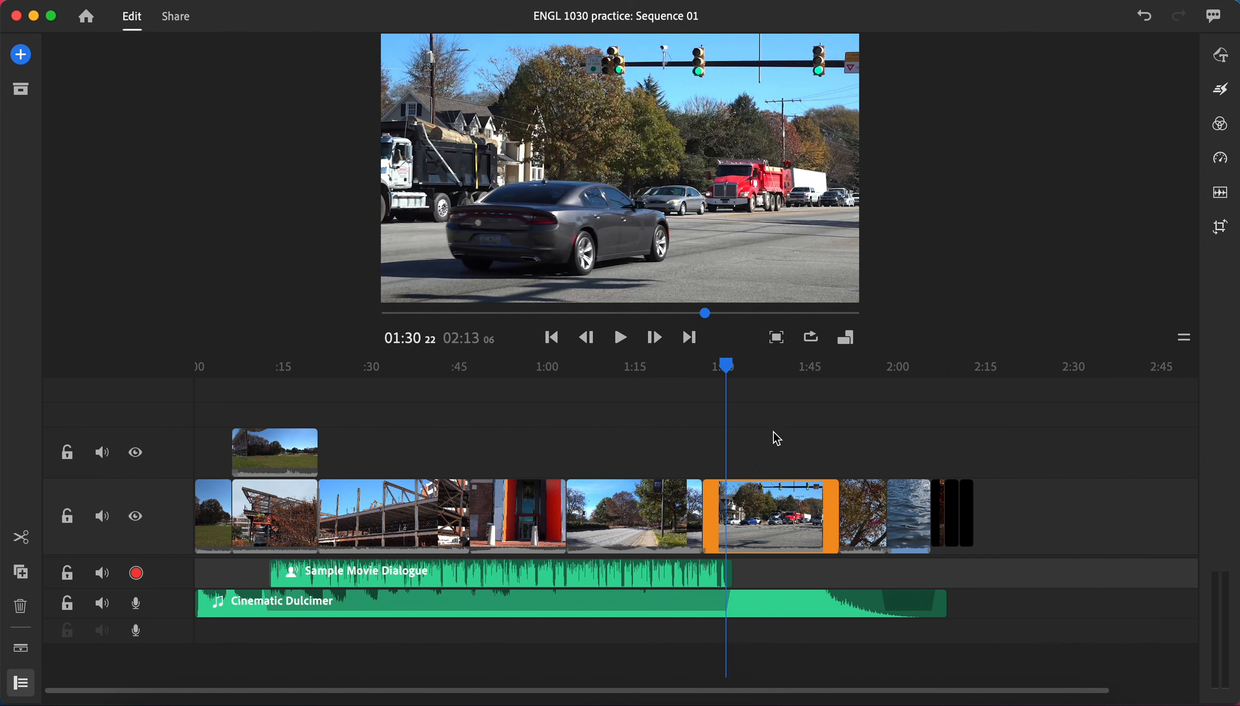
pyautogui.moveTo(731, 378); pyautogui.dragTo(688, 392)
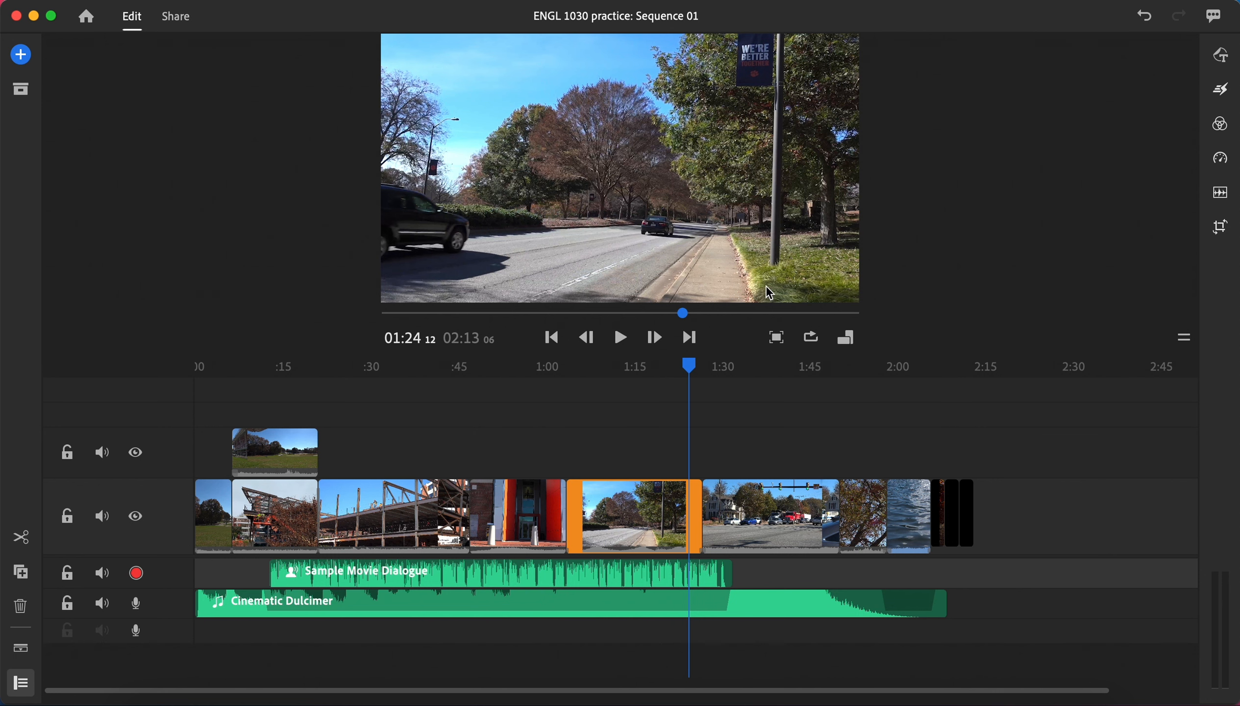
pyautogui.click(1225, 91)
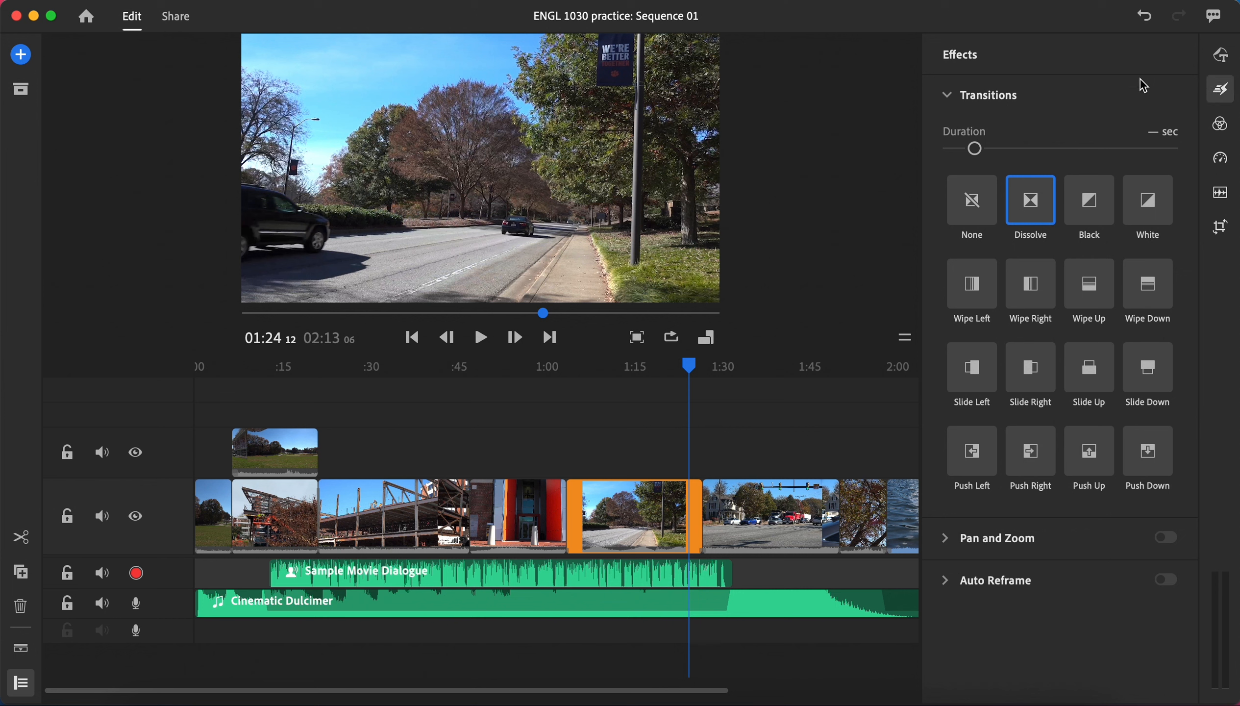
pyautogui.click(947, 98)
pyautogui.click(949, 102)
pyautogui.moveTo(1033, 213); pyautogui.dragTo(712, 516)
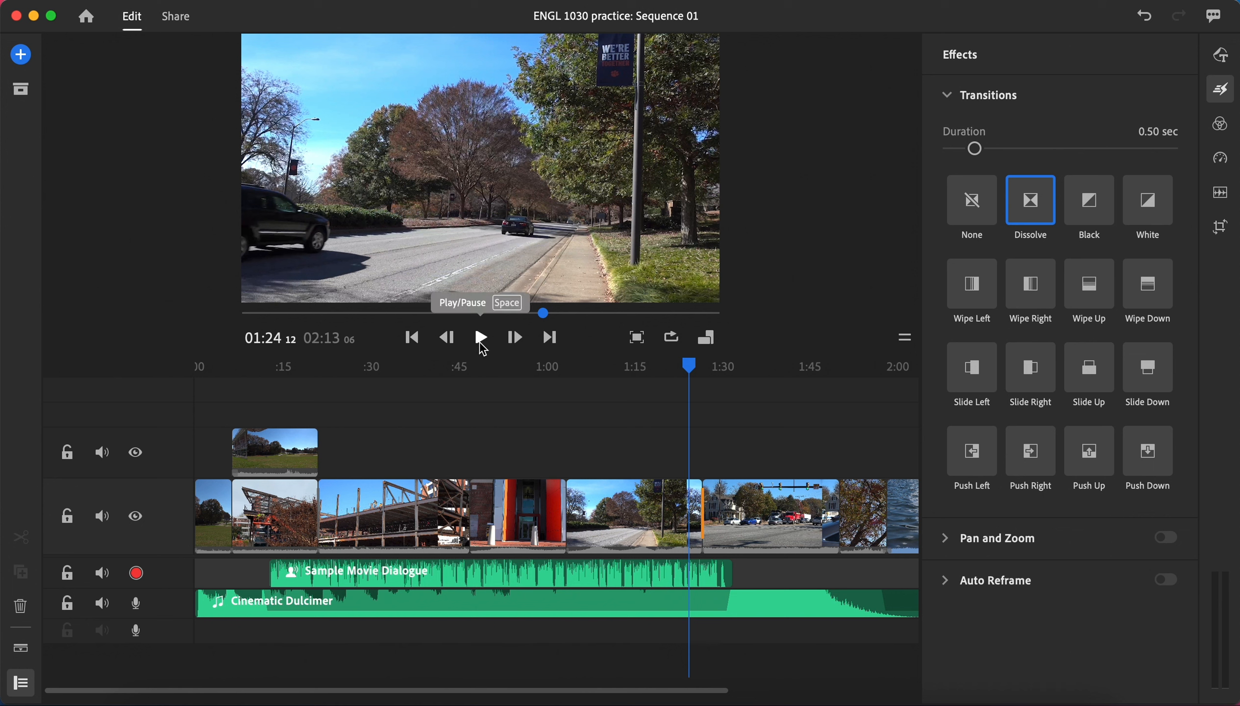
pyautogui.click(480, 339)
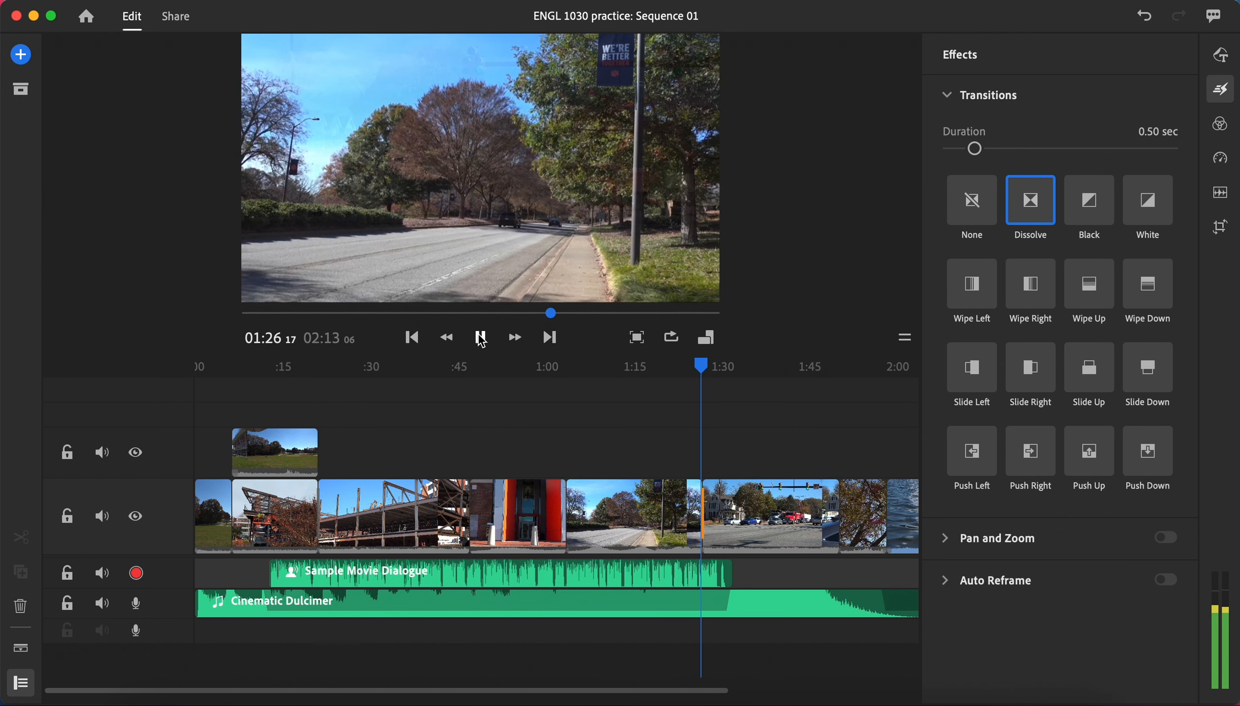
pyautogui.click(480, 338)
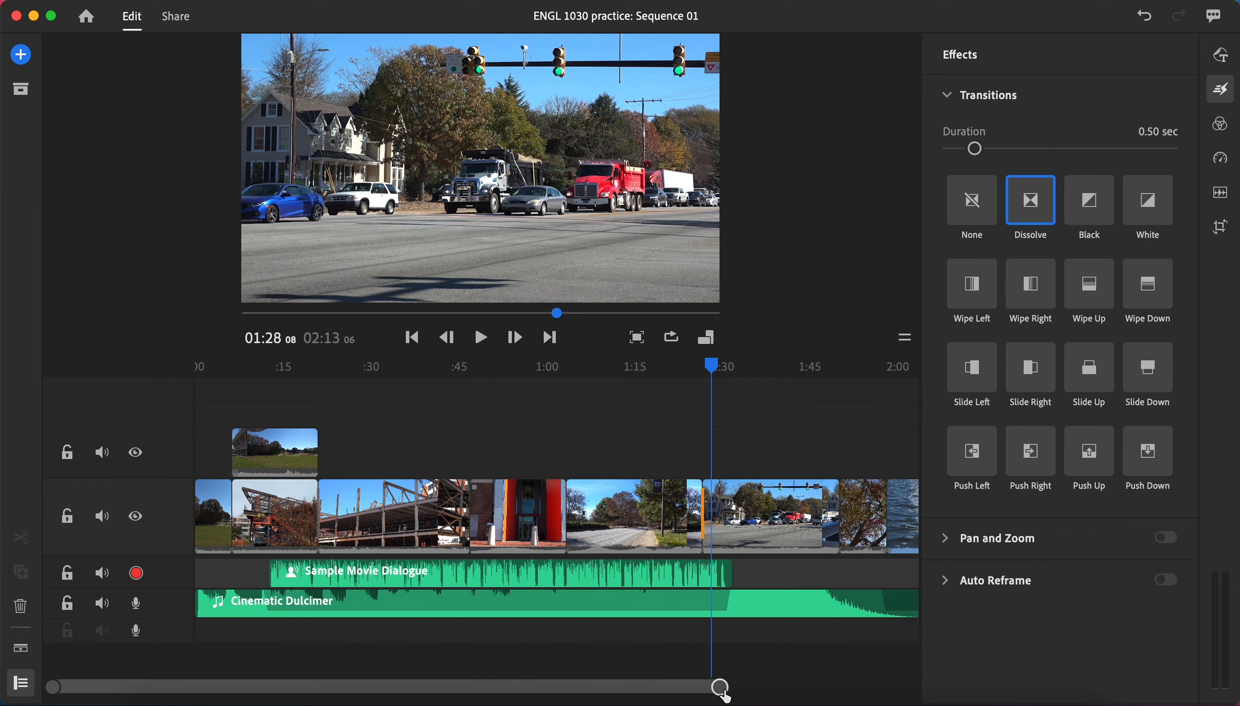
# Step: Lengthen the Dissolve transition between the road and intersection clips to 1.20 sec
pyautogui.moveTo(719, 687); pyautogui.dragTo(440, 689)
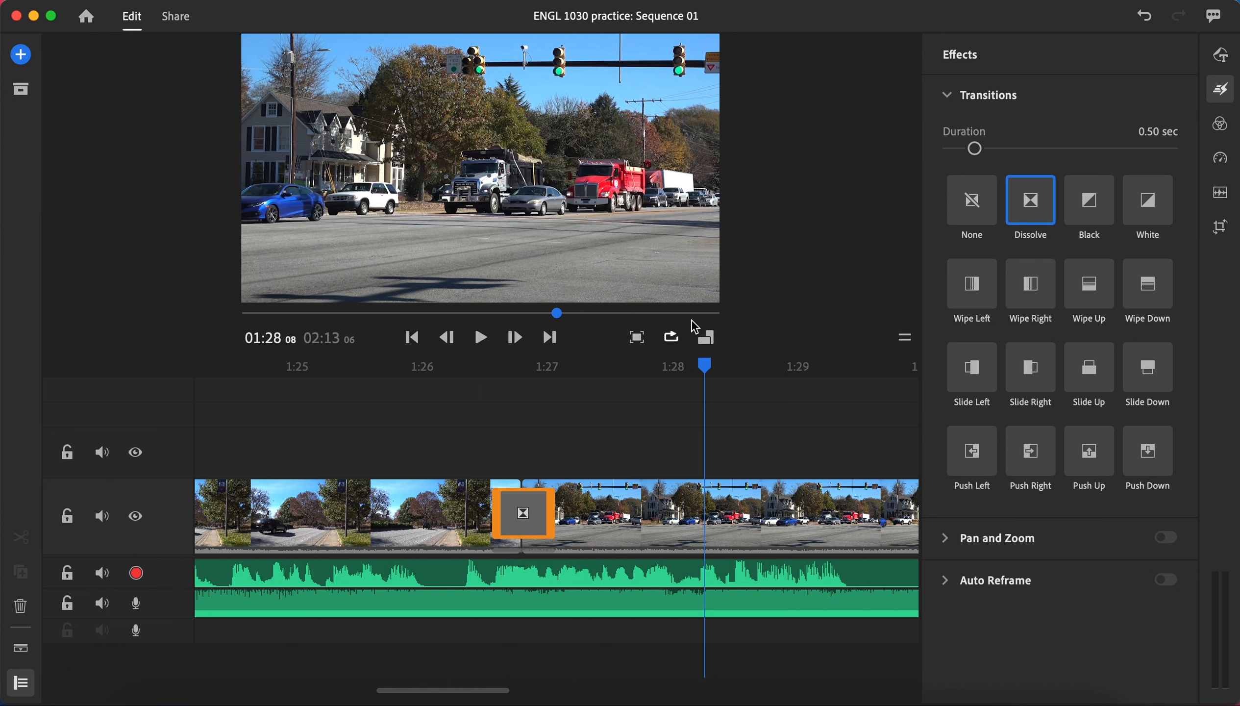
pyautogui.moveTo(975, 152); pyautogui.dragTo(1079, 149)
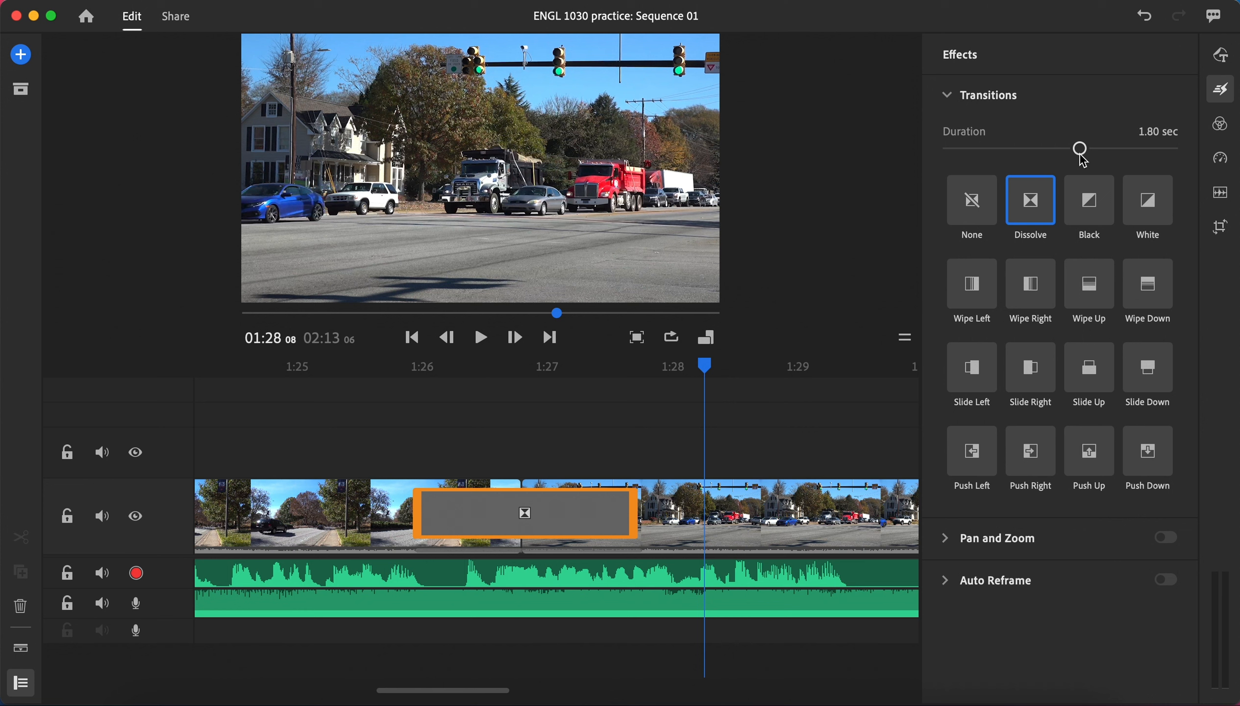
pyautogui.click(1148, 130)
pyautogui.moveTo(1084, 157); pyautogui.dragTo(1035, 156)
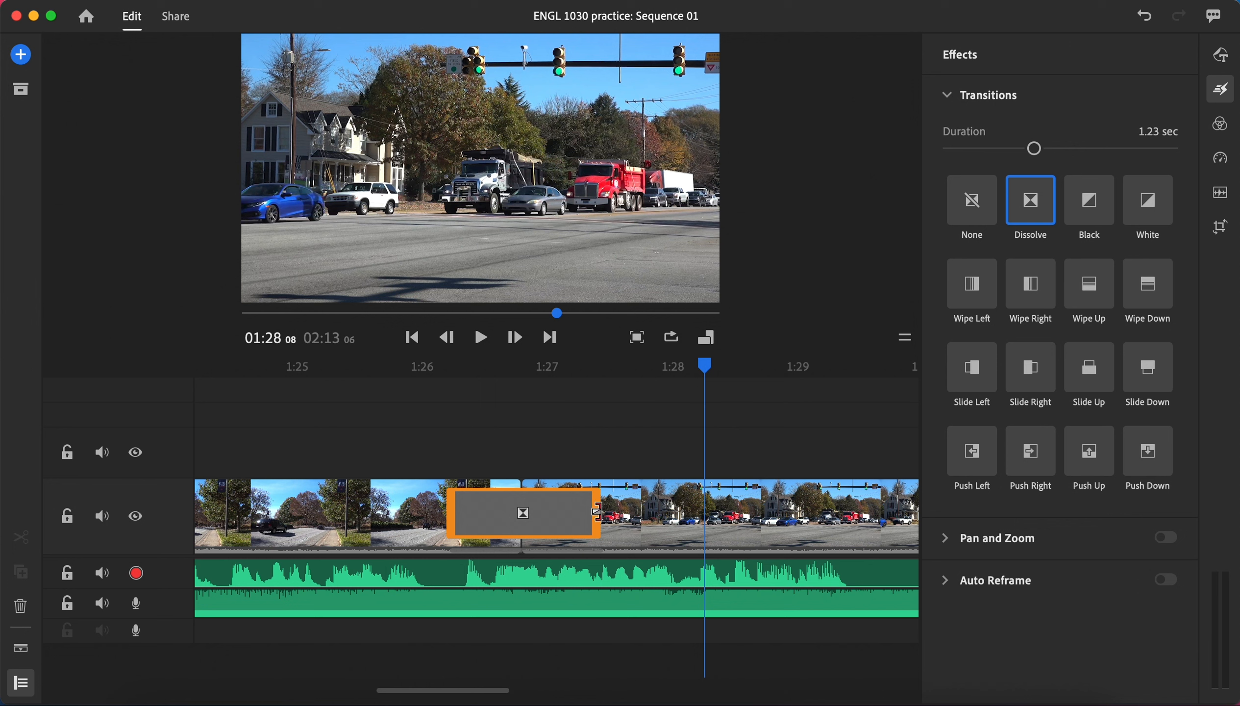
pyautogui.moveTo(596, 512)
pyautogui.mouseDown()
pyautogui.moveTo(649, 511)
pyautogui.moveTo(571, 511)
pyautogui.moveTo(735, 514)
pyautogui.moveTo(535, 515)
pyautogui.moveTo(595, 515)
pyautogui.mouseUp()
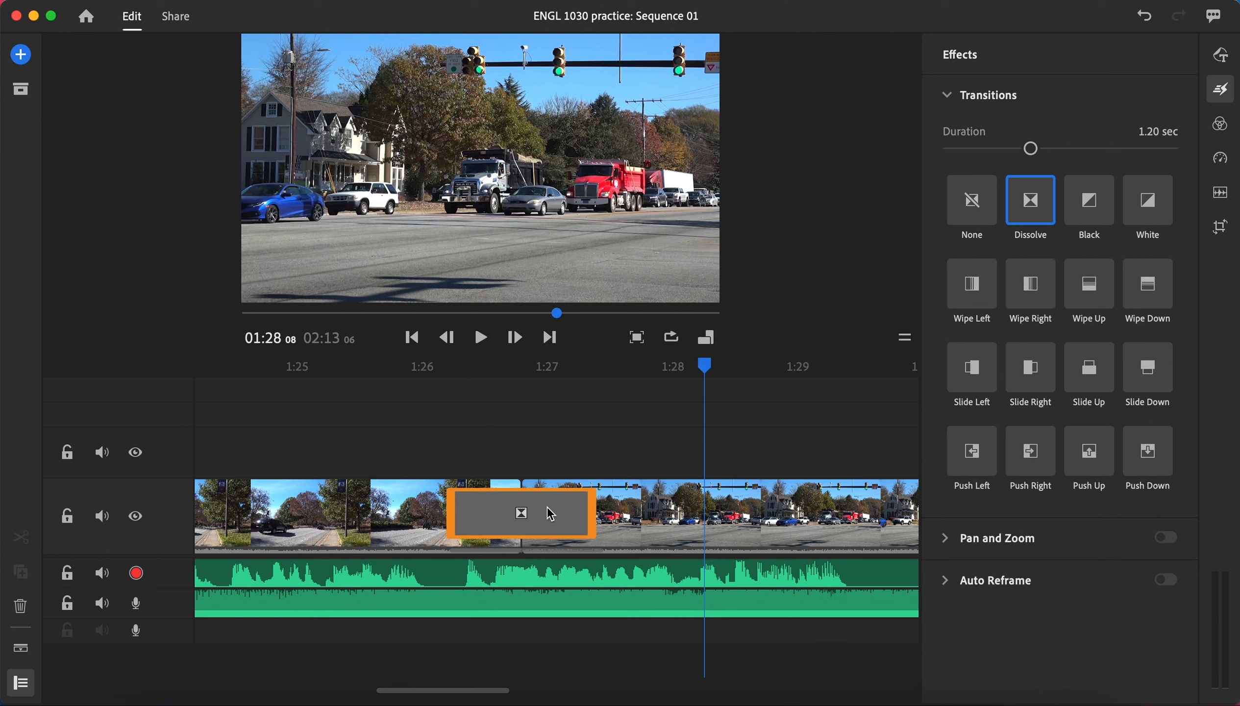
# Step: Shift the Dissolve transition earlier and later around the cut, and settle it roughly centered on the cut
pyautogui.moveTo(553, 514); pyautogui.dragTo(481, 525)
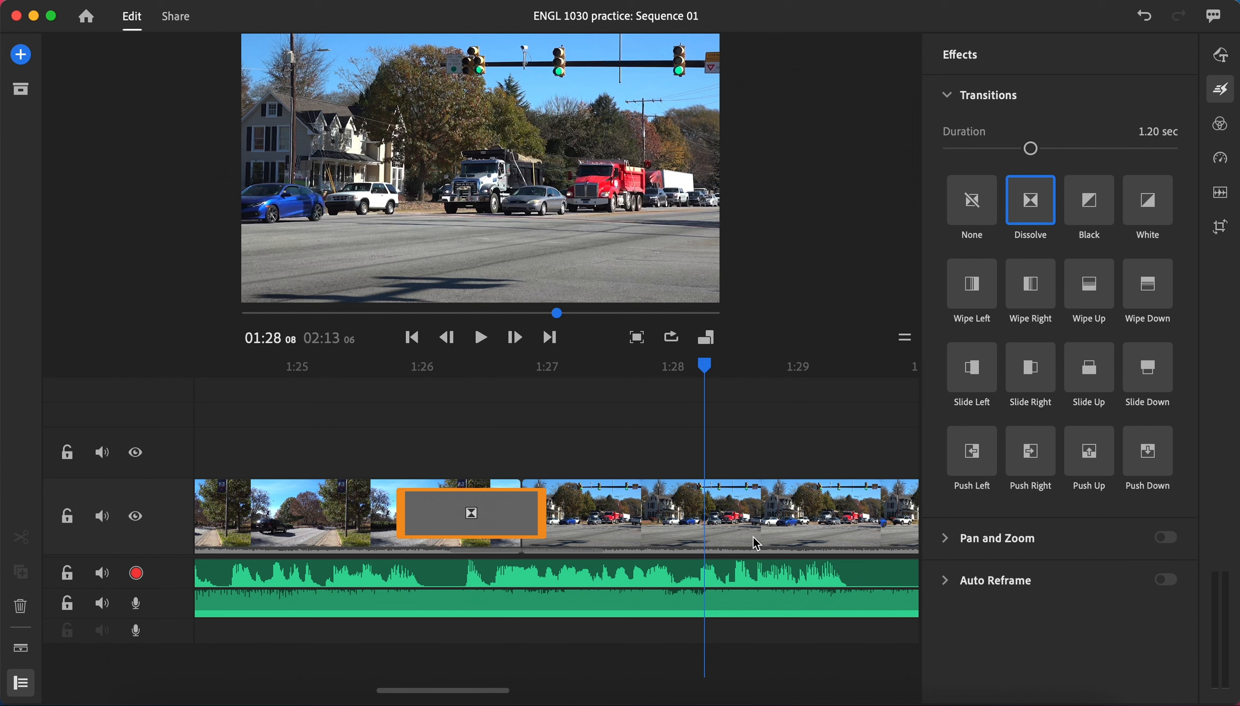
pyautogui.moveTo(500, 506); pyautogui.dragTo(611, 507)
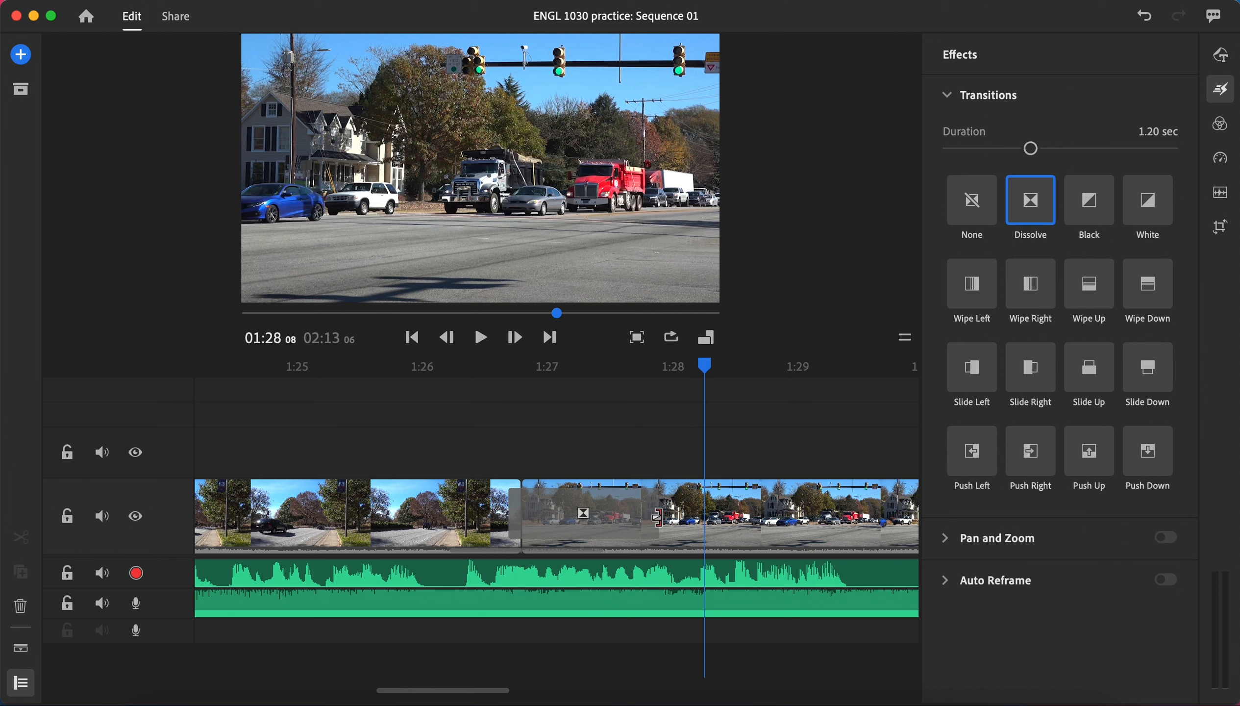
pyautogui.click(624, 516)
pyautogui.moveTo(572, 516); pyautogui.dragTo(545, 518)
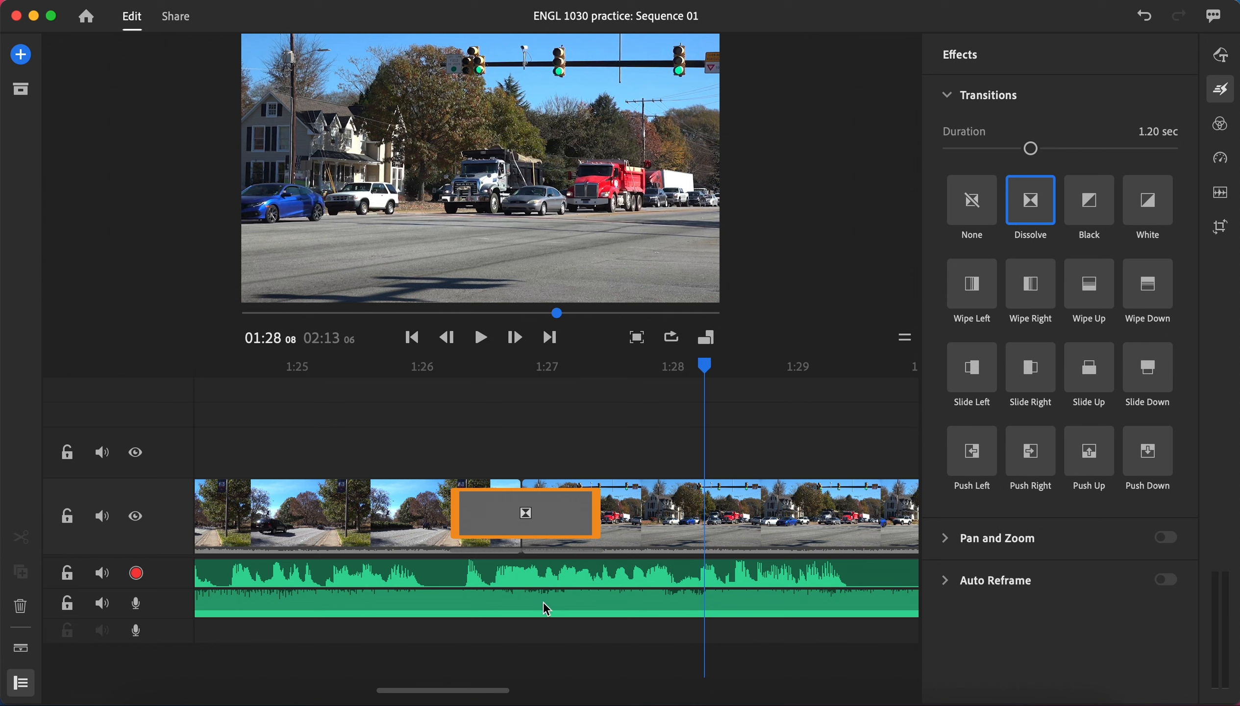
# Step: Examine the cut between the opening lawn clip and the split-screen construction clips near the start of the sequence
pyautogui.moveTo(500, 687); pyautogui.dragTo(635, 688)
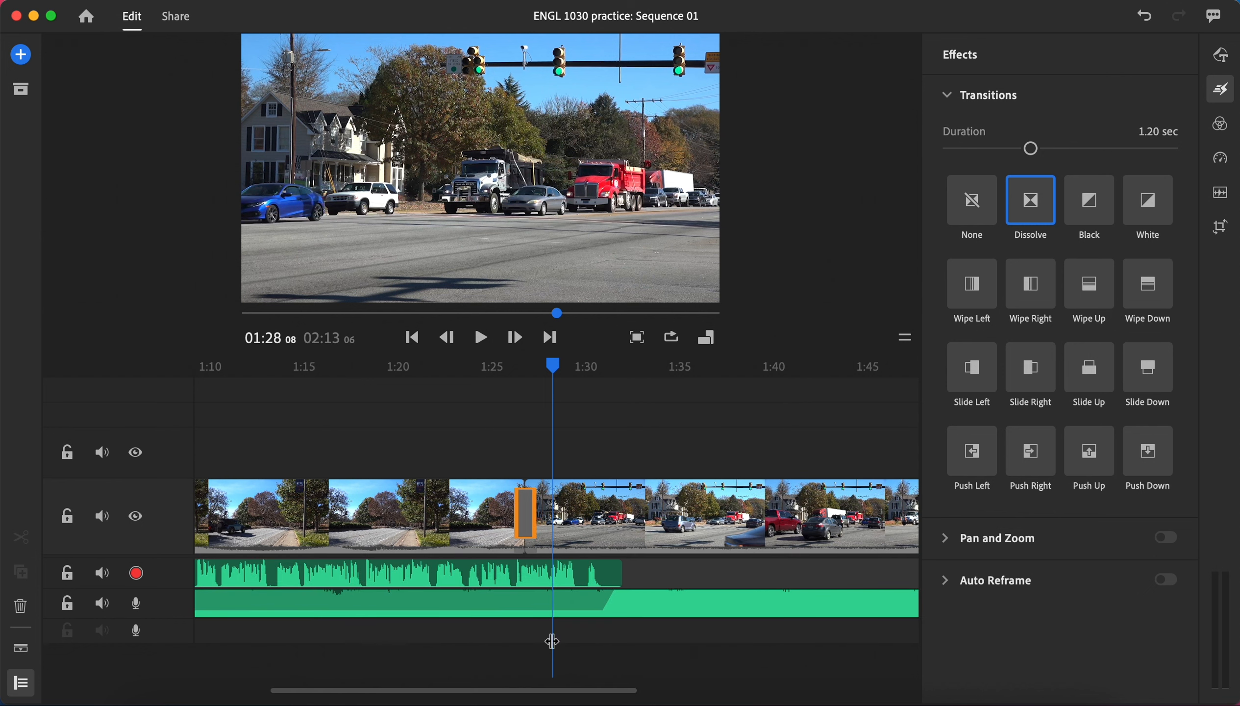
pyautogui.moveTo(465, 695); pyautogui.dragTo(412, 692)
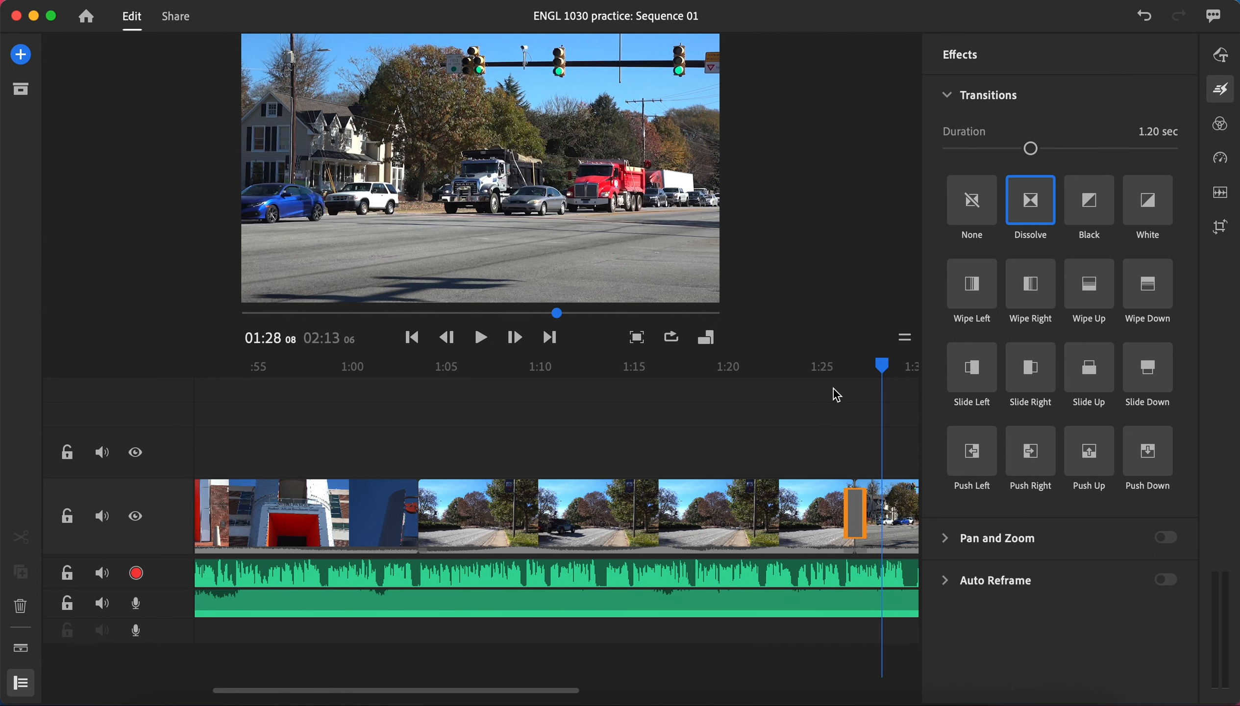
pyautogui.moveTo(880, 365); pyautogui.dragTo(338, 471)
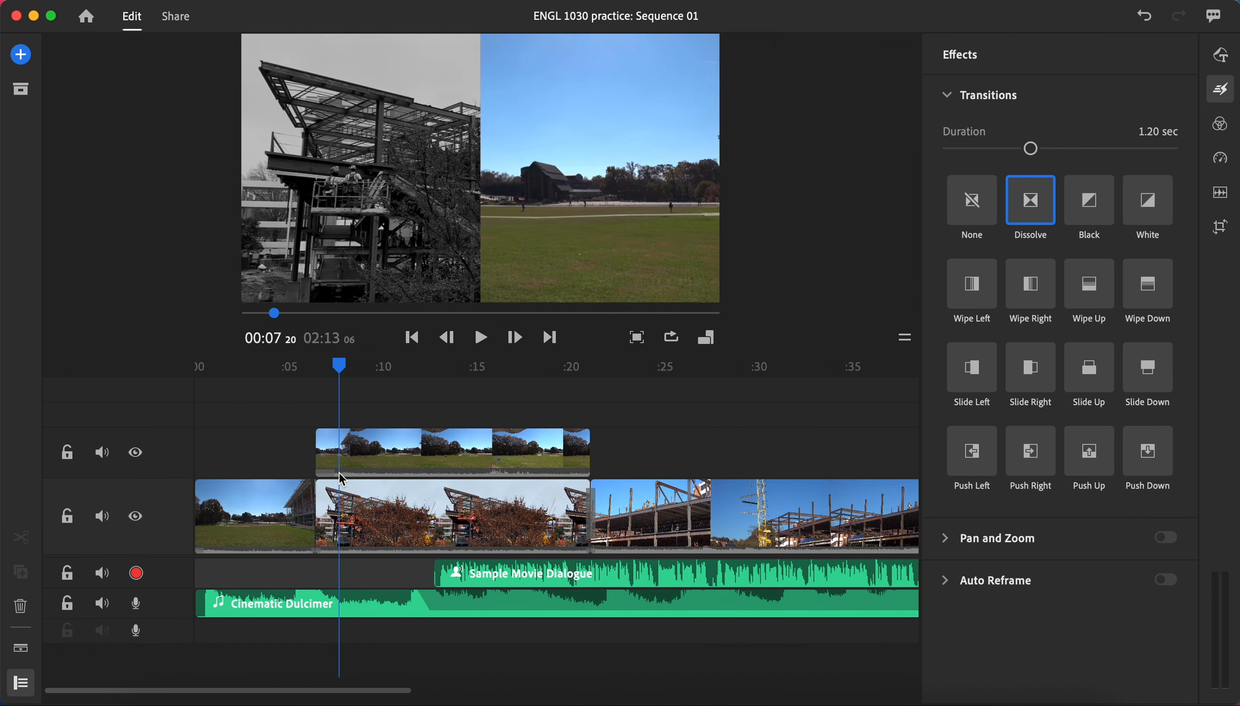
pyautogui.click(372, 457)
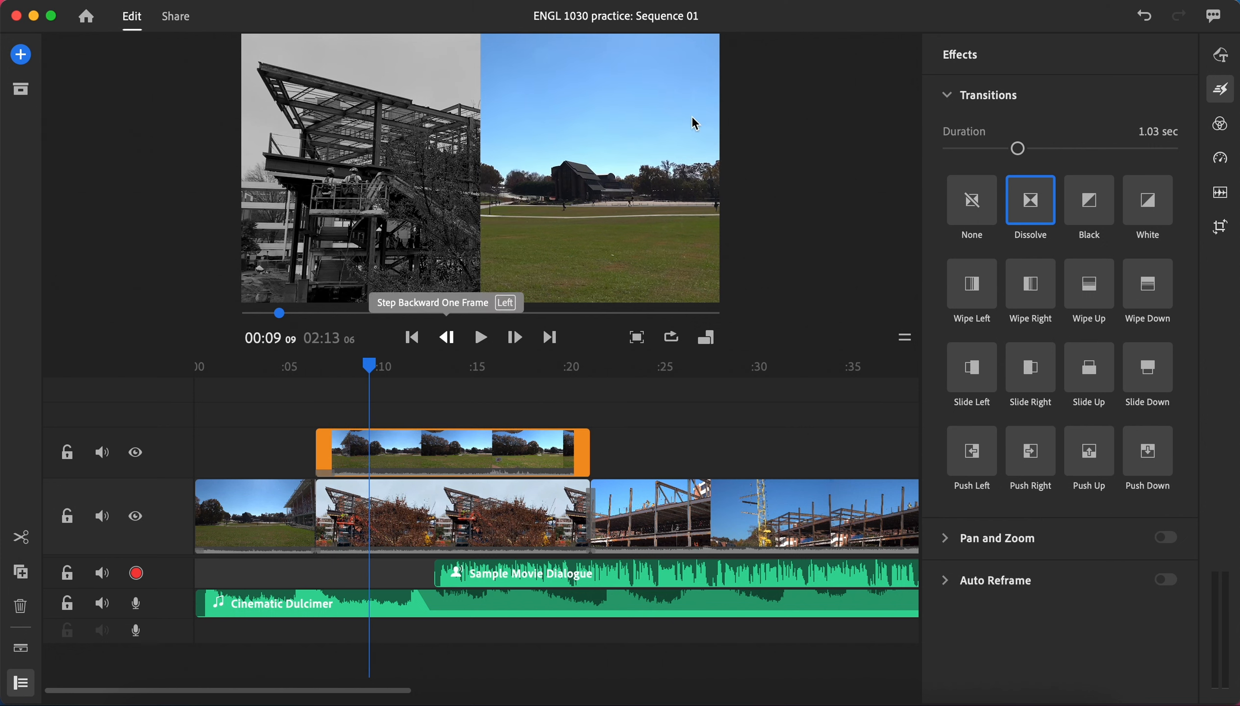
pyautogui.click(1234, 91)
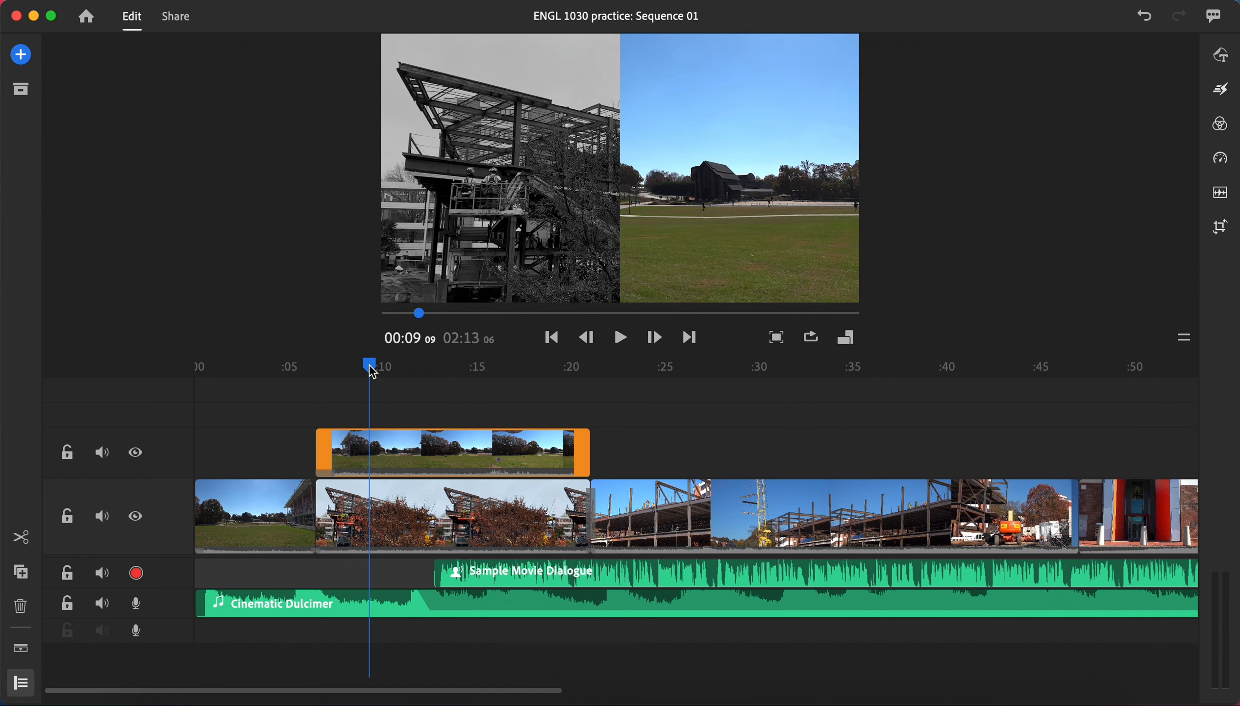
pyautogui.moveTo(373, 373); pyautogui.dragTo(304, 384)
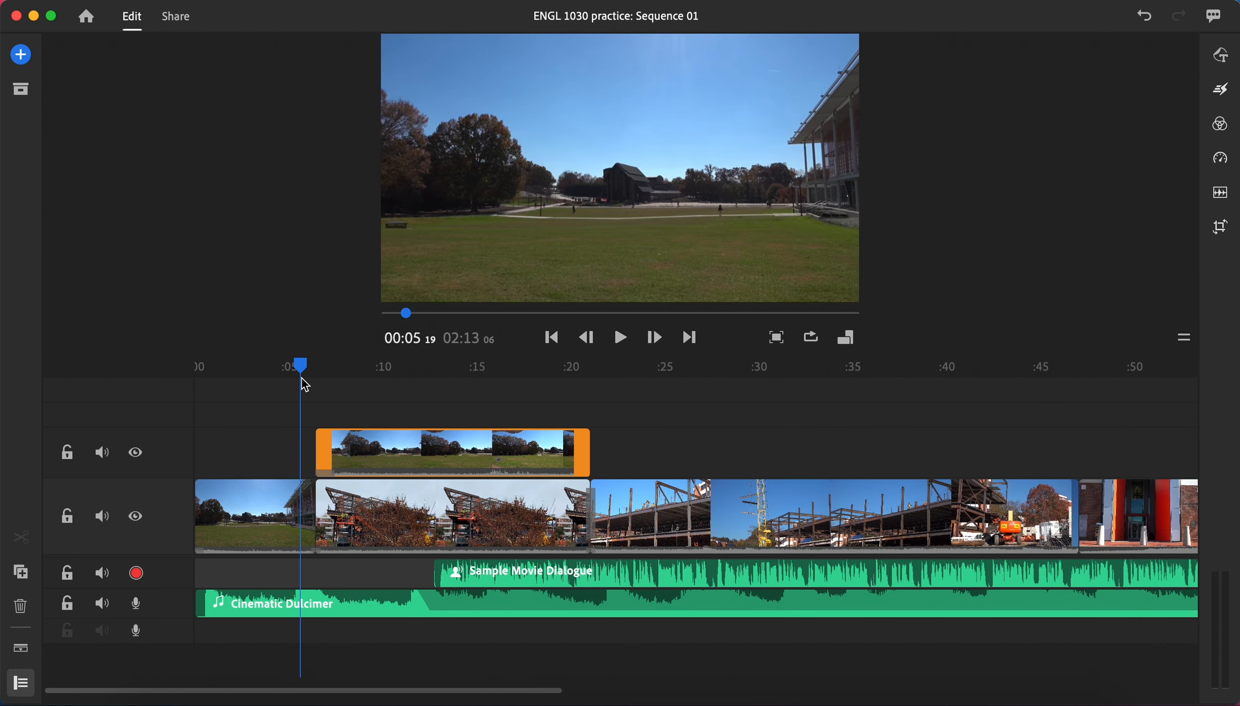
pyautogui.click(236, 485)
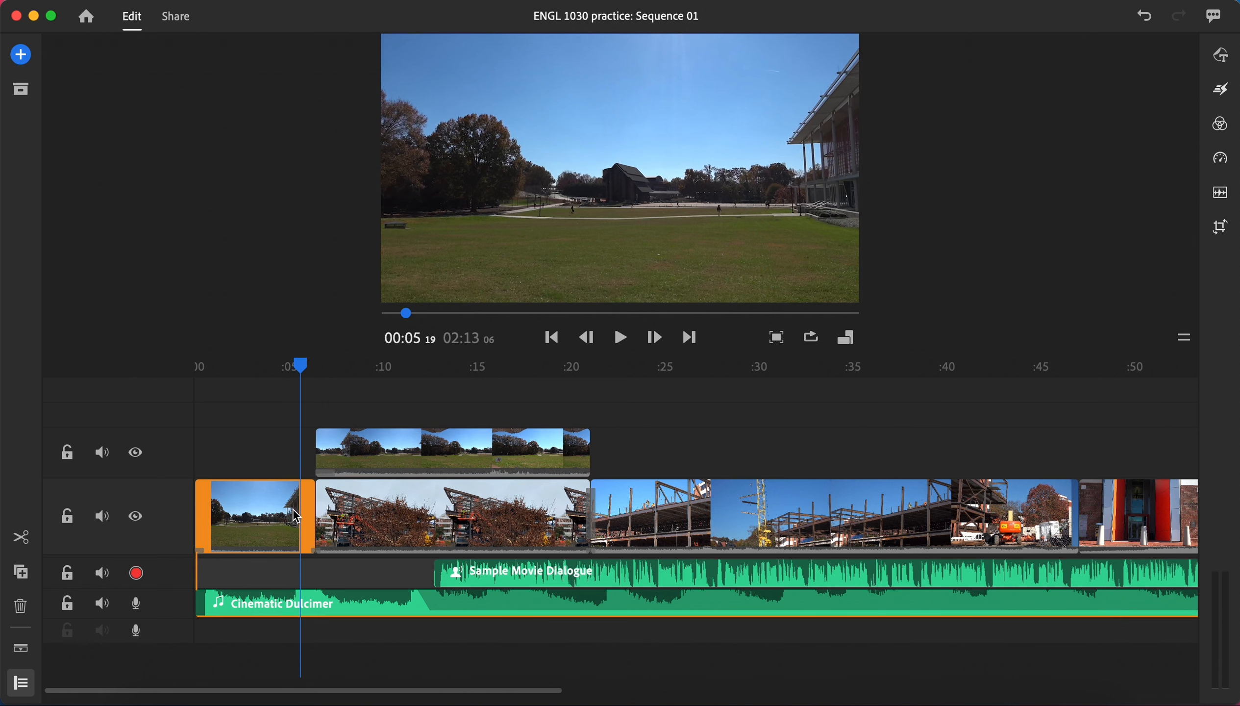
pyautogui.moveTo(300, 367); pyautogui.dragTo(341, 375)
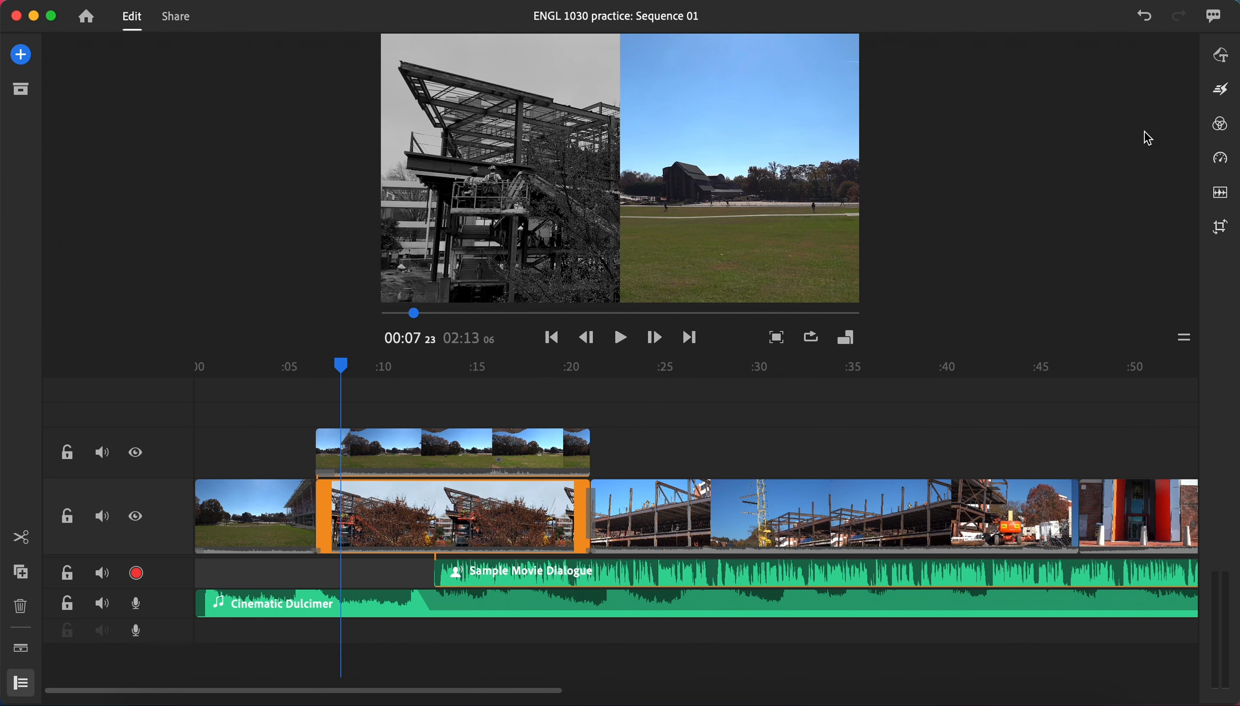
# Step: Try Dissolve on the construction clip, and apply a Black transition at its cut with the opening lawn clip instead
pyautogui.click(1213, 90)
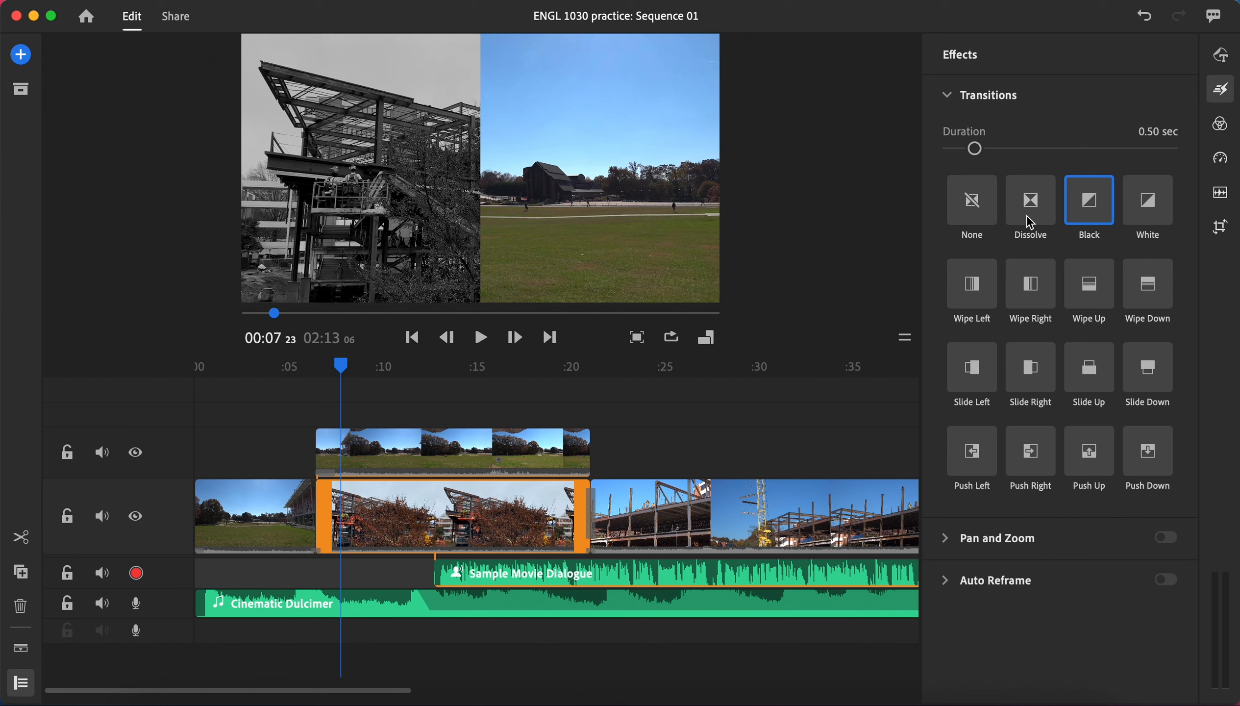
pyautogui.click(1031, 210)
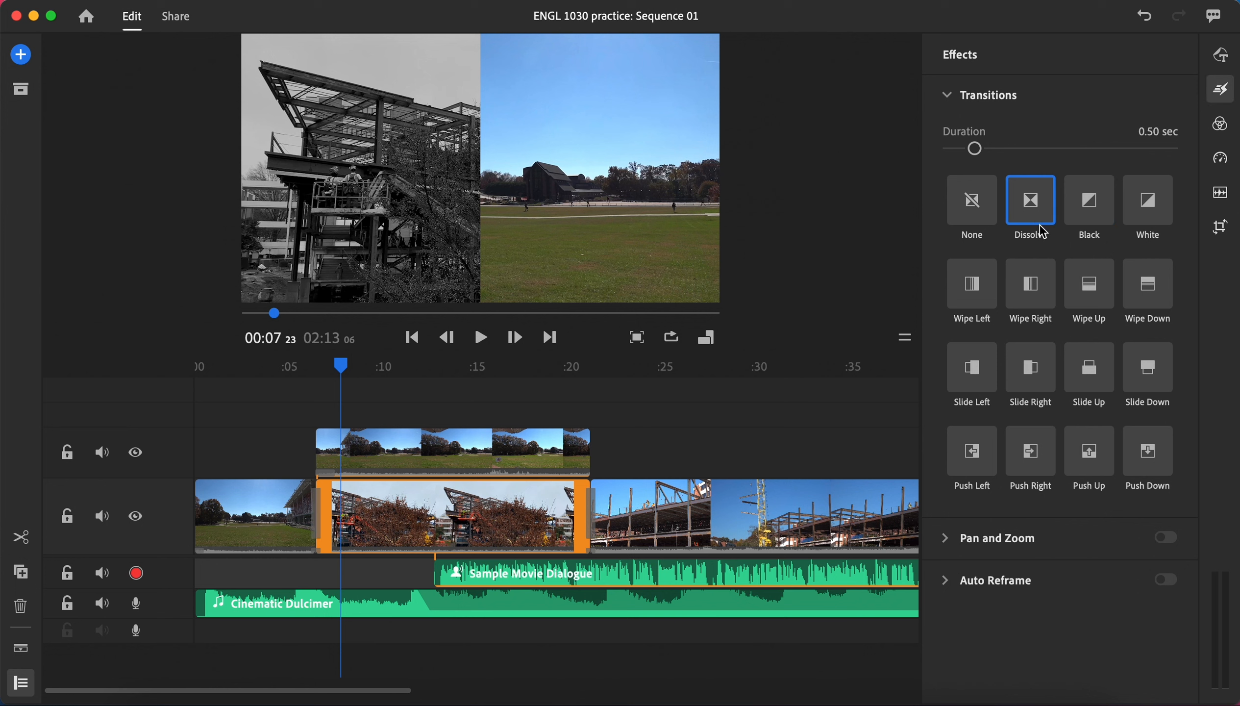
pyautogui.click(1090, 210)
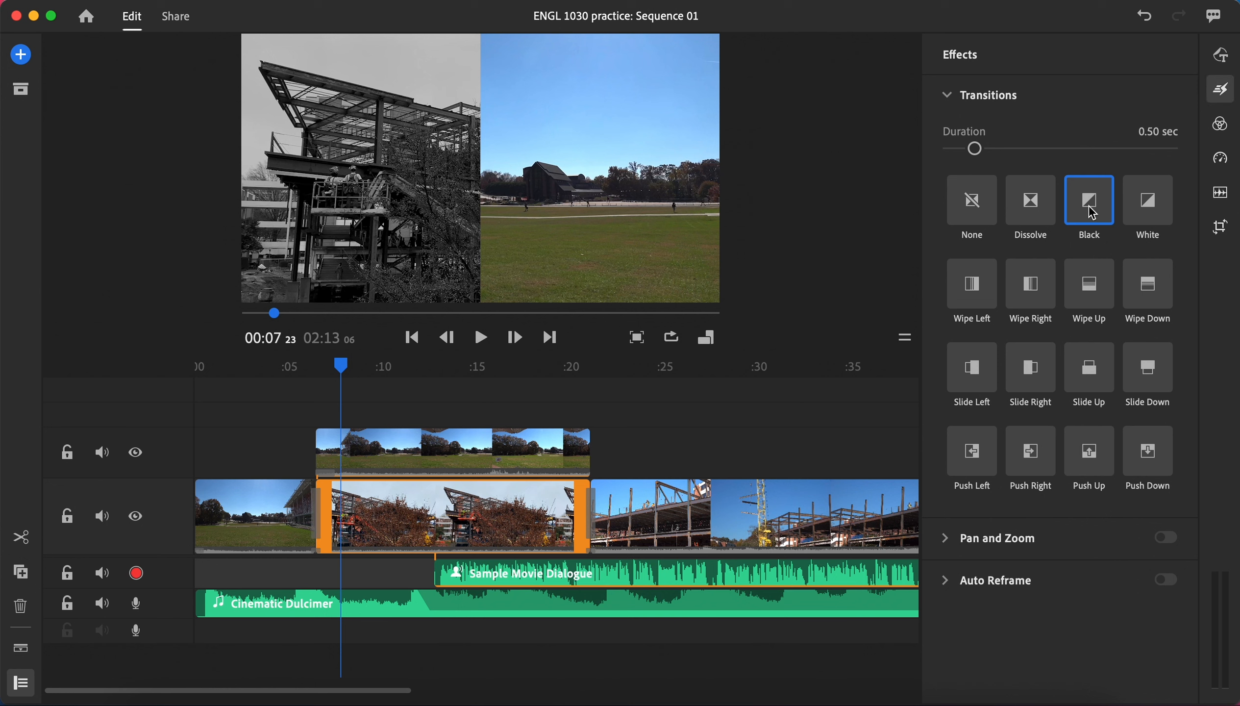
pyautogui.moveTo(1092, 213)
pyautogui.mouseDown()
pyautogui.moveTo(379, 435)
pyautogui.moveTo(319, 513)
pyautogui.mouseUp()
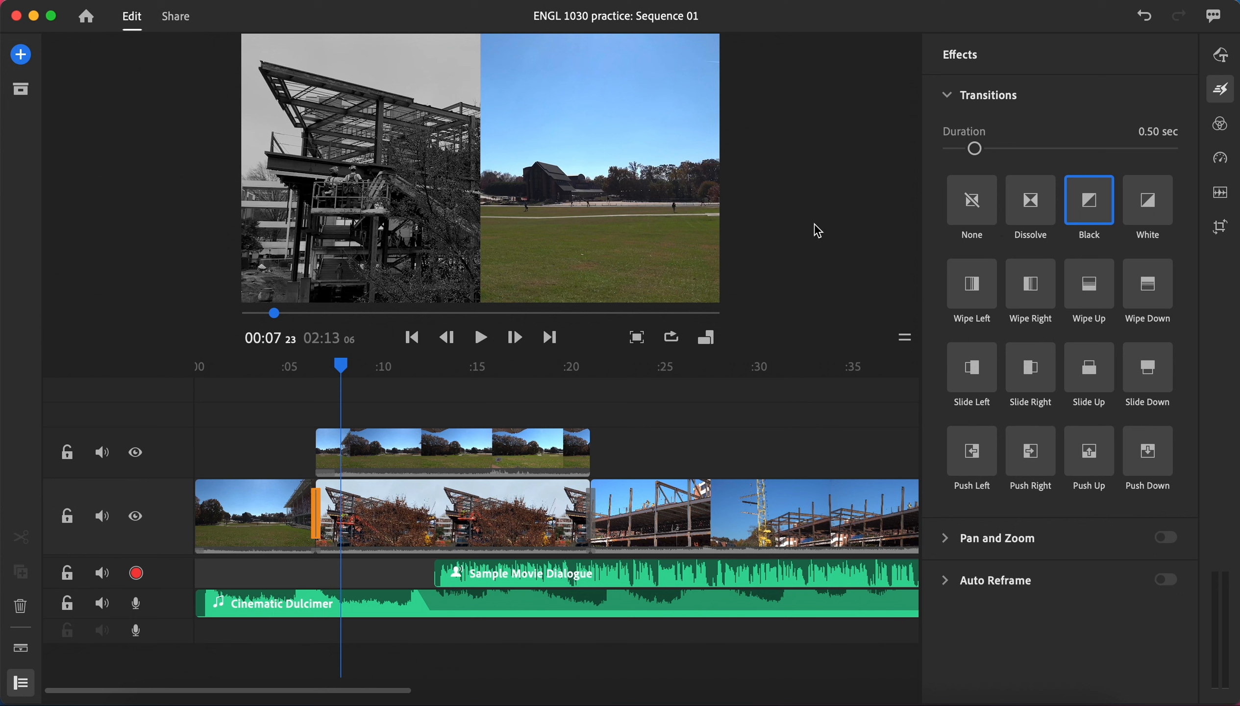
# Step: Set the Black transition's duration to 0.93 sec and play back the section across the first cut
pyautogui.moveTo(344, 372); pyautogui.dragTo(299, 383)
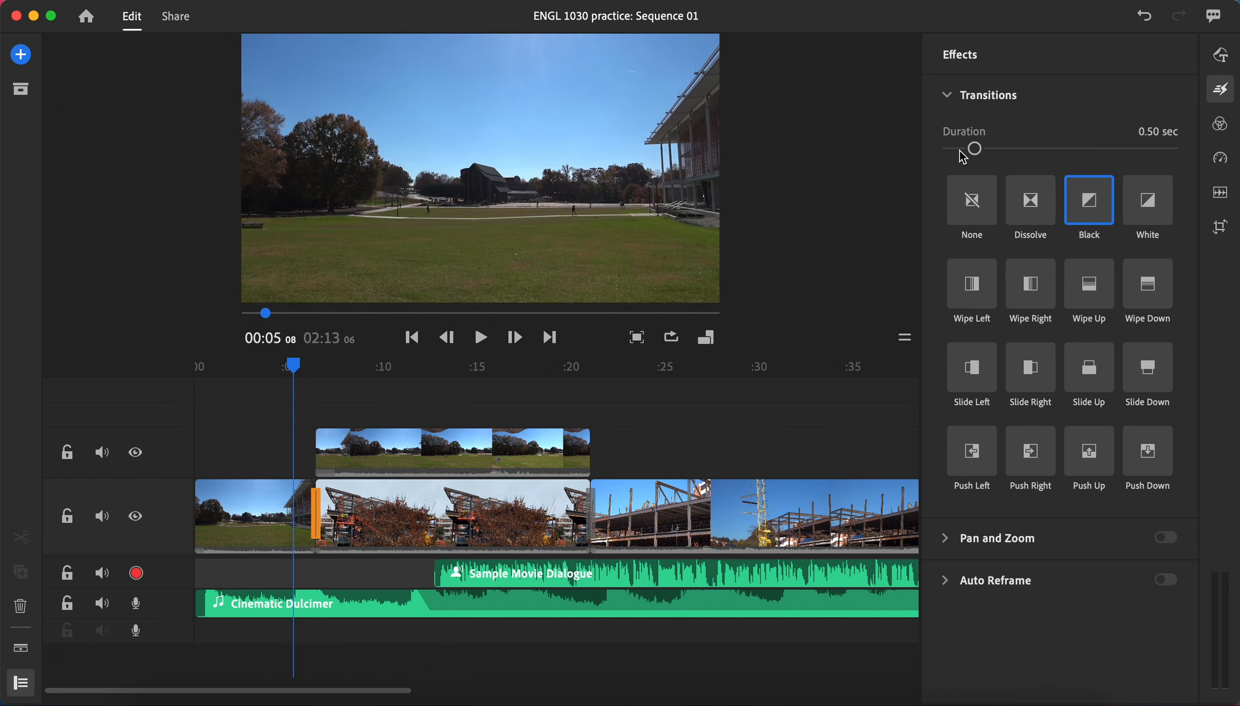
pyautogui.moveTo(974, 149); pyautogui.dragTo(1008, 153)
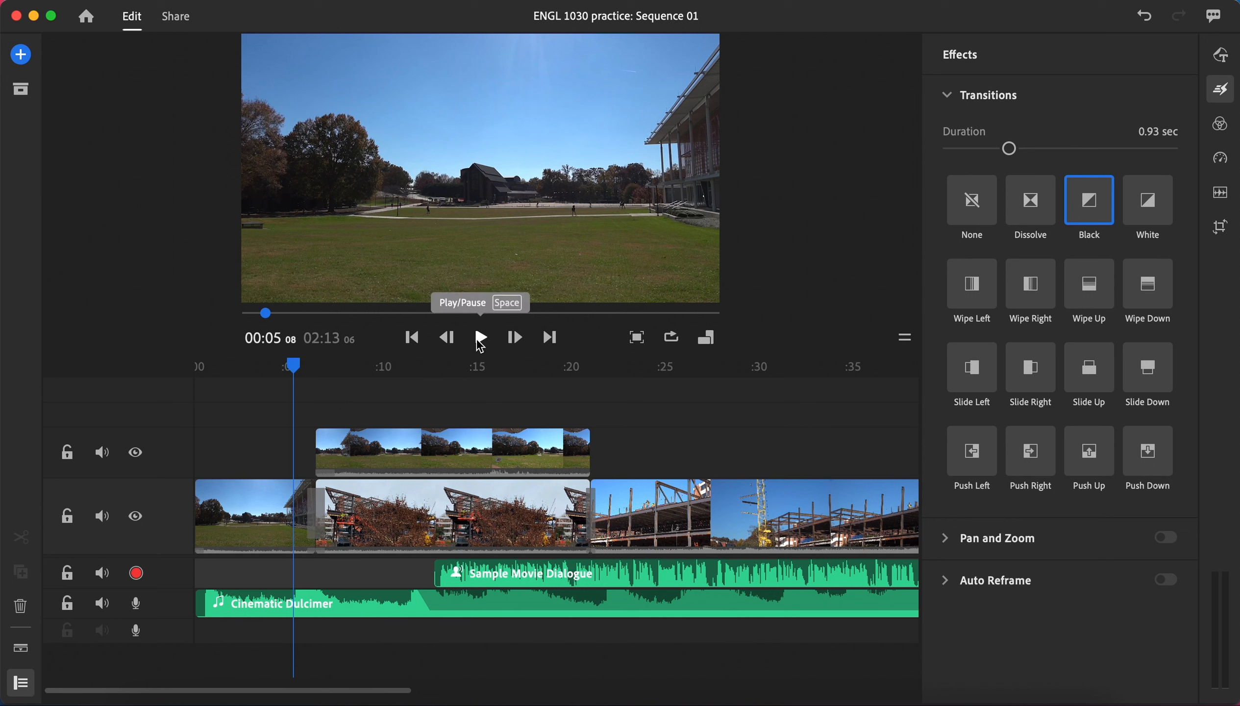
pyautogui.click(481, 339)
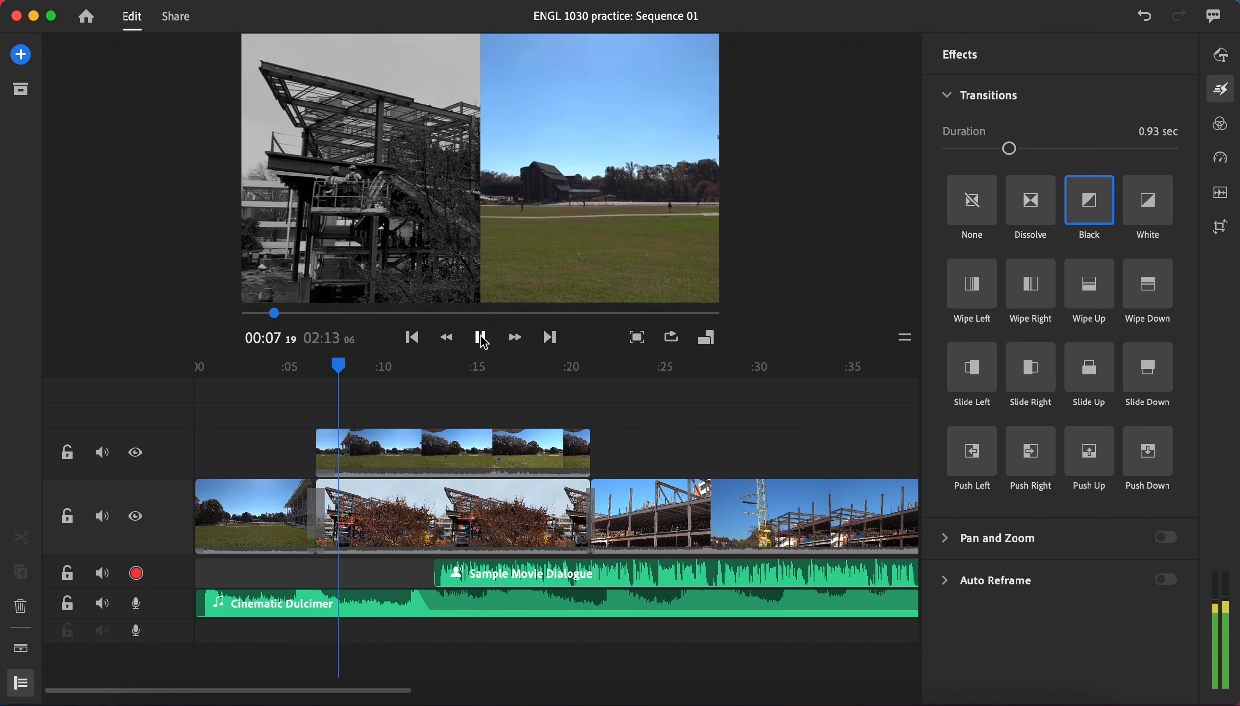
pyautogui.click(482, 339)
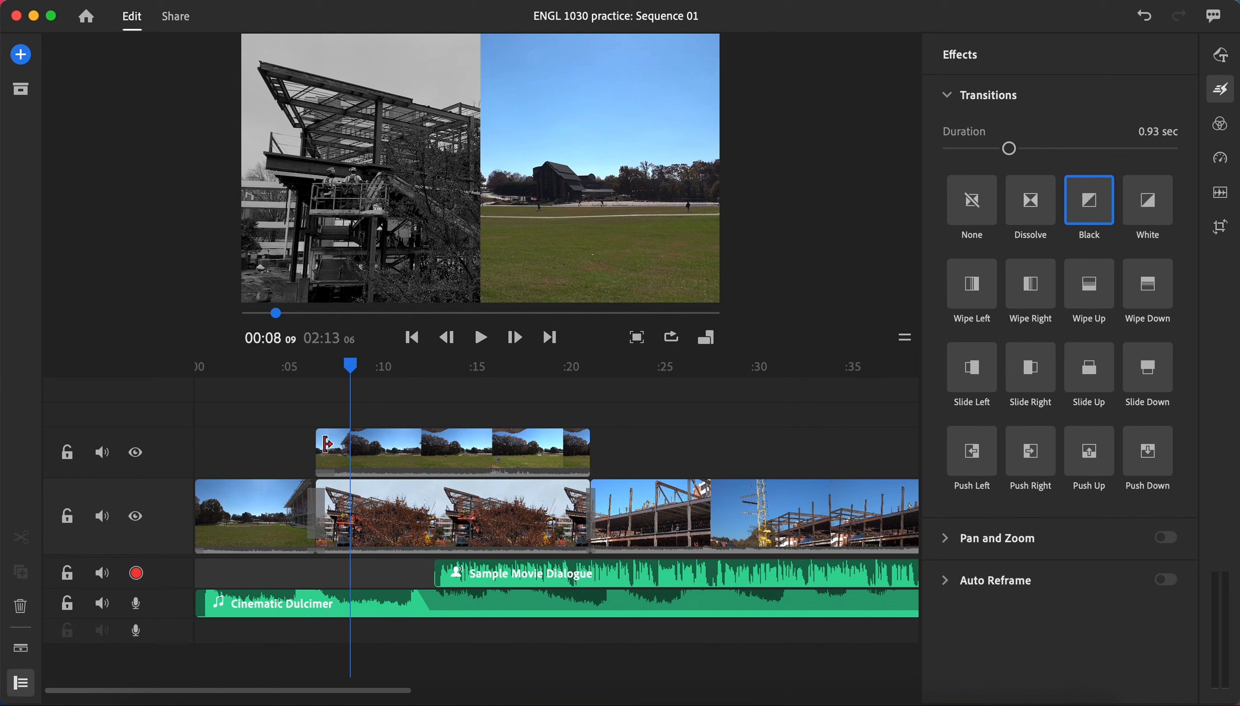
# Step: Return to just before the first cut and view its Black transition up close in the timeline
pyautogui.moveTo(350, 365); pyautogui.dragTo(295, 378)
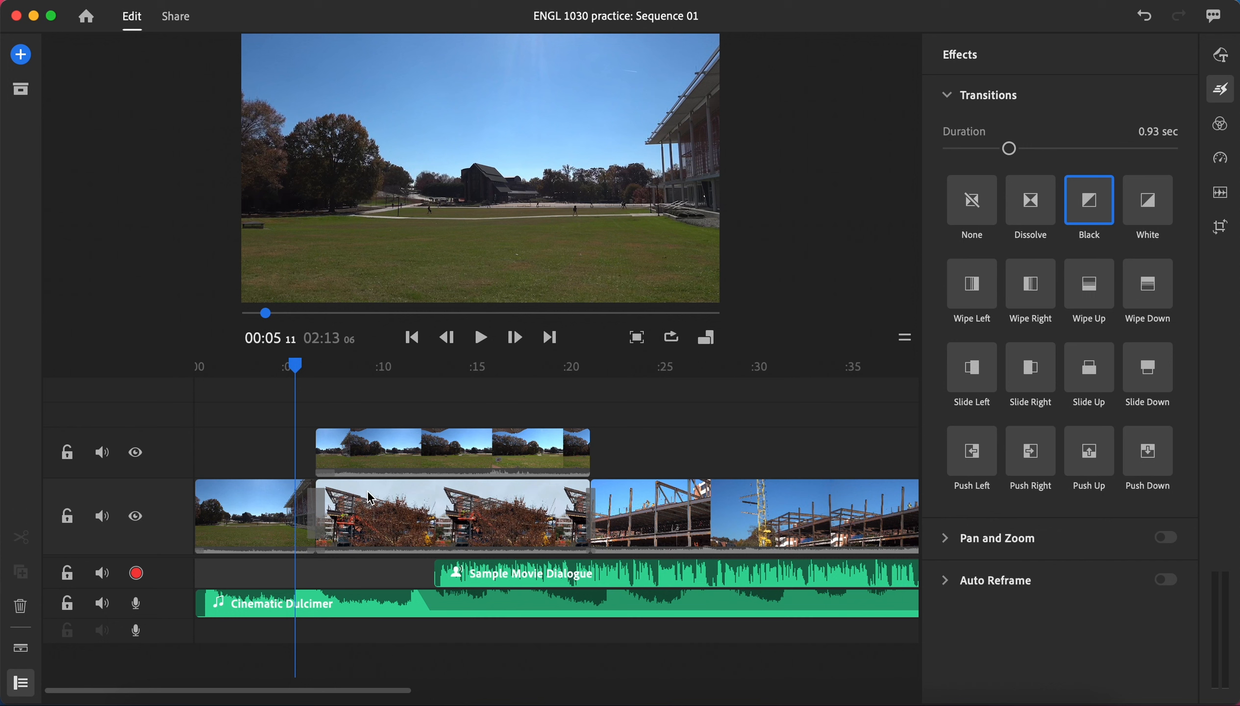
pyautogui.moveTo(408, 695)
pyautogui.moveTo(407, 694); pyautogui.dragTo(313, 689)
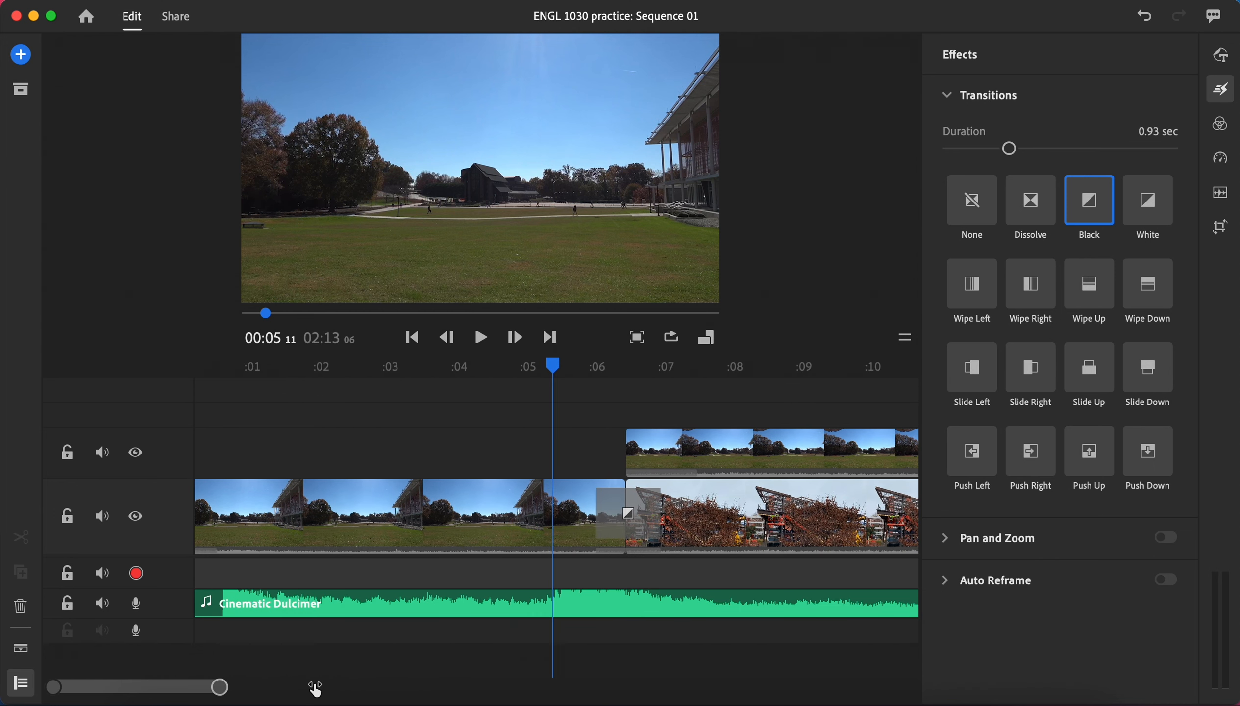
pyautogui.moveTo(180, 688)
pyautogui.mouseDown()
pyautogui.moveTo(221, 689)
pyautogui.moveTo(176, 693)
pyautogui.mouseUp()
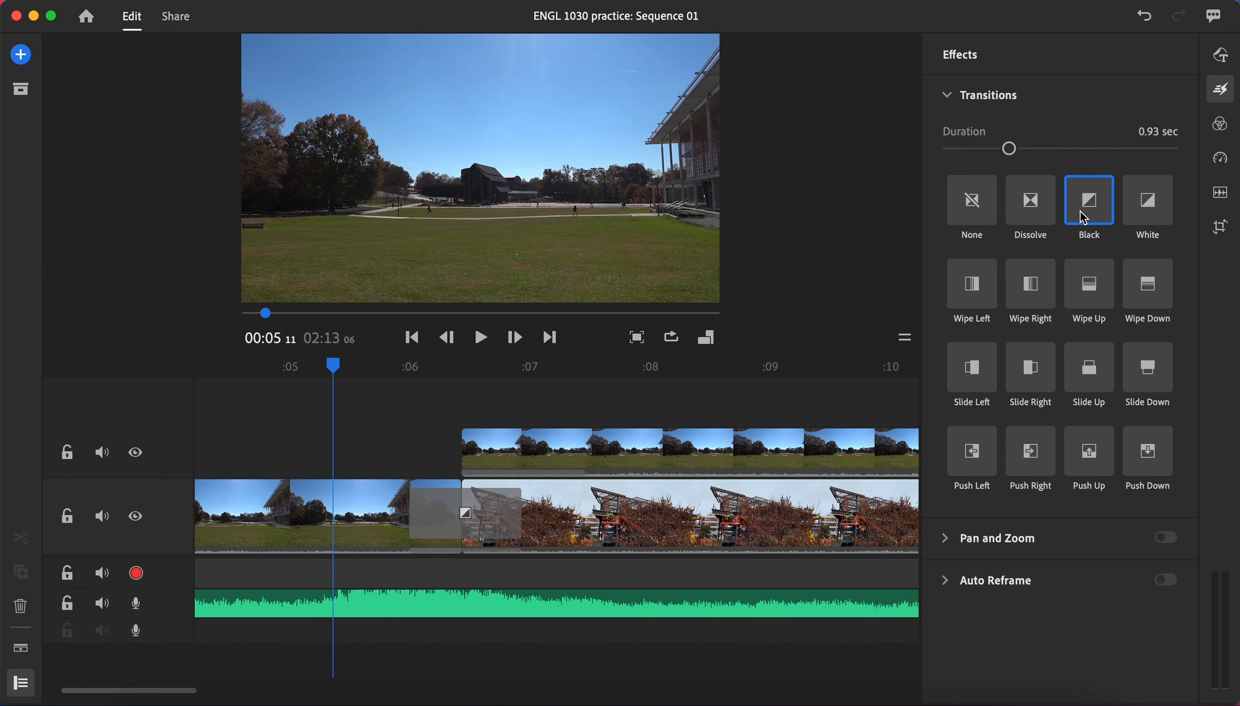
# Step: Add a 0.50 sec Black transition at the upper lawn clip's start and make the construction clip's Black transition begin at the cut, lasting 0.50 sec
pyautogui.moveTo(1080, 214); pyautogui.dragTo(480, 456)
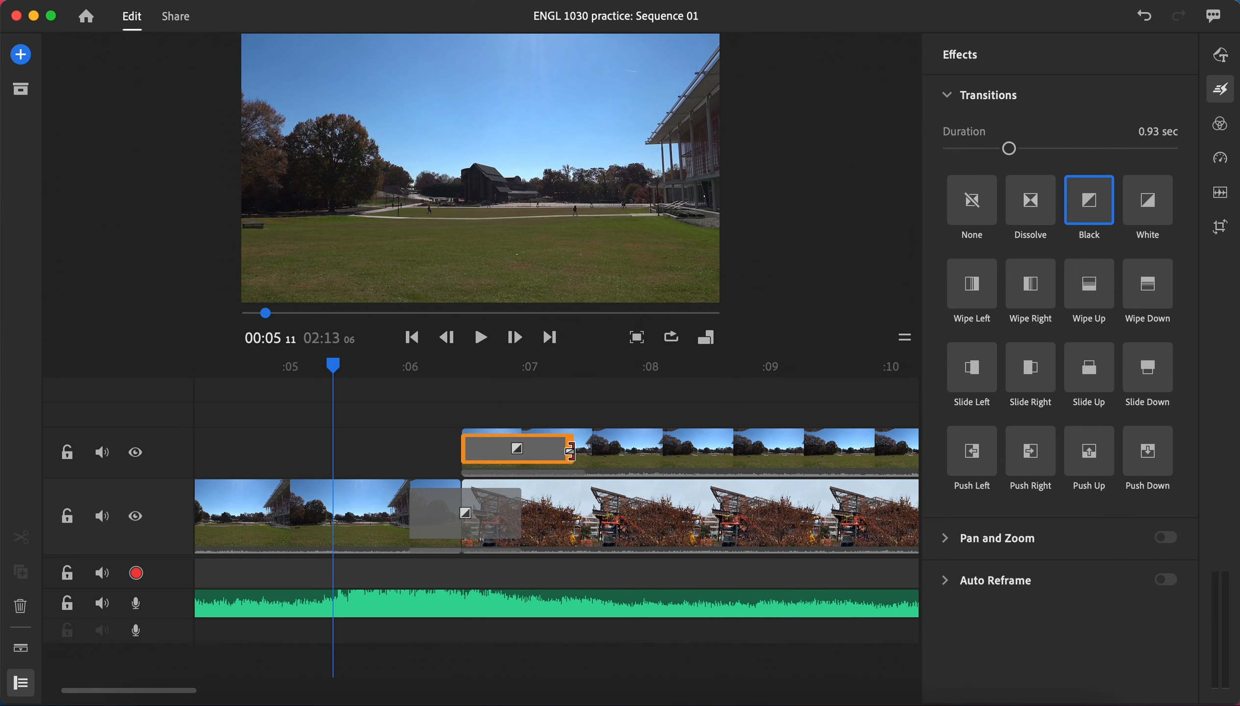
pyautogui.moveTo(572, 450); pyautogui.dragTo(520, 450)
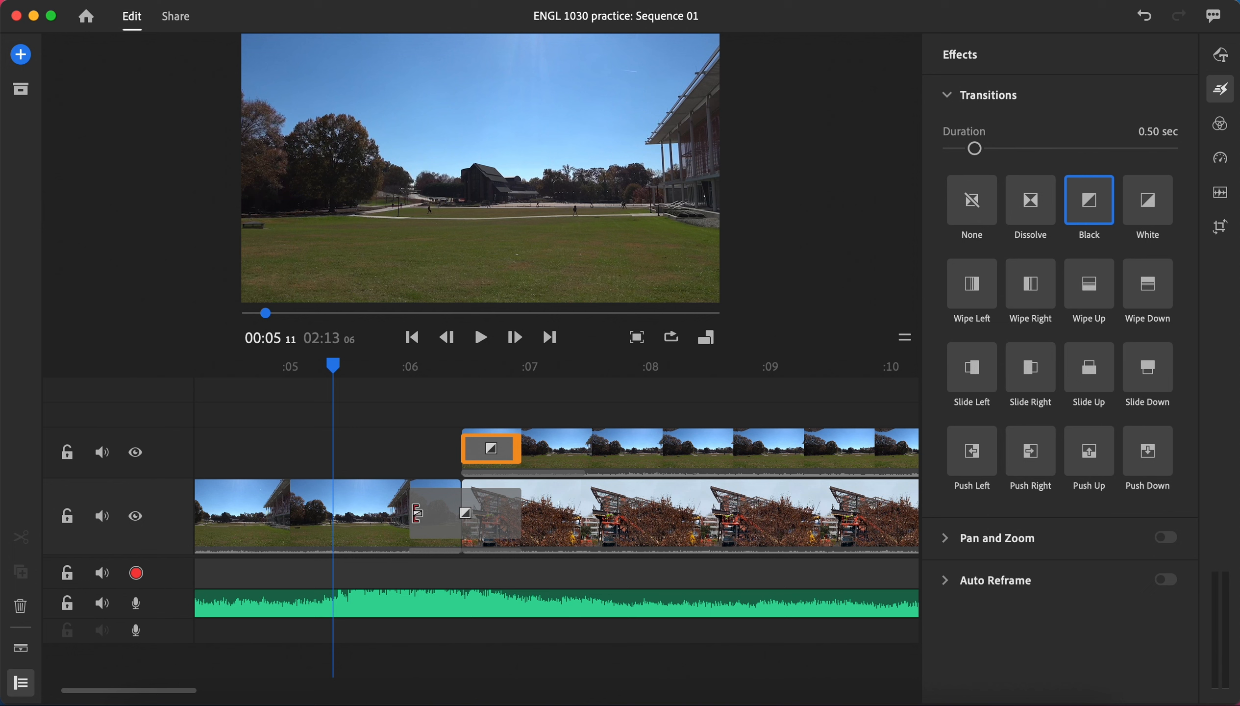
pyautogui.click(419, 514)
pyautogui.moveTo(419, 514); pyautogui.dragTo(482, 520)
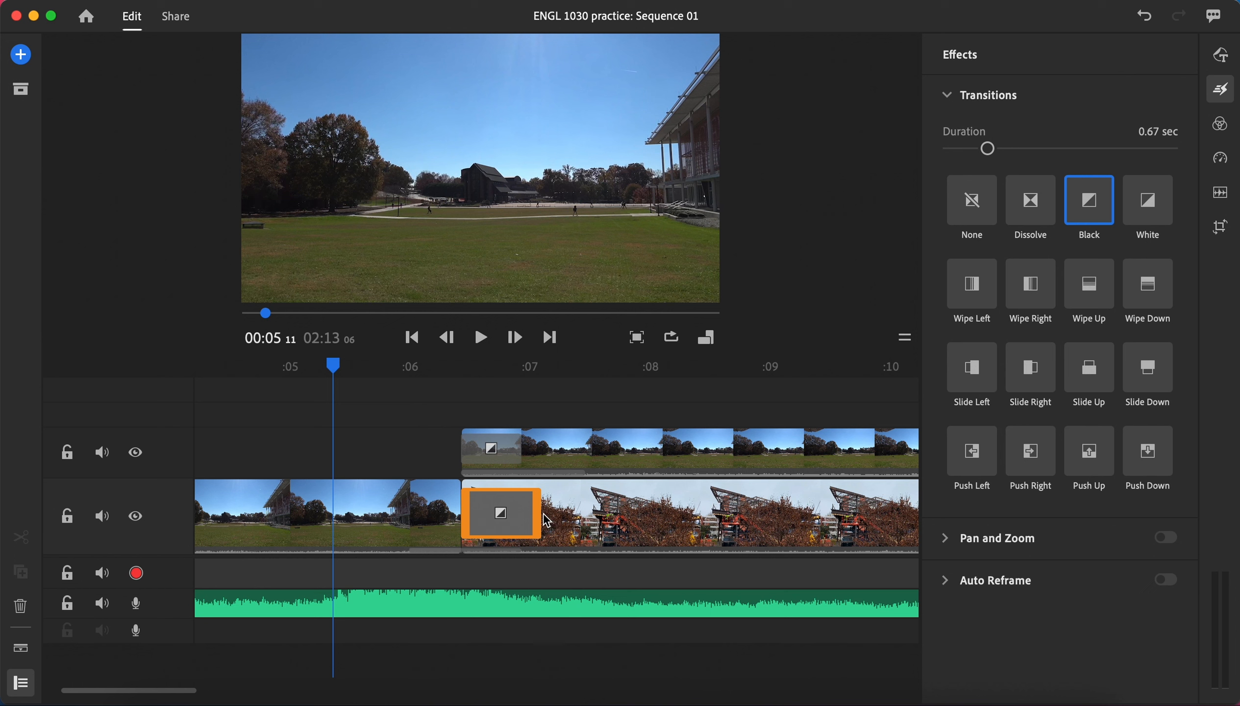
pyautogui.moveTo(539, 514); pyautogui.dragTo(521, 513)
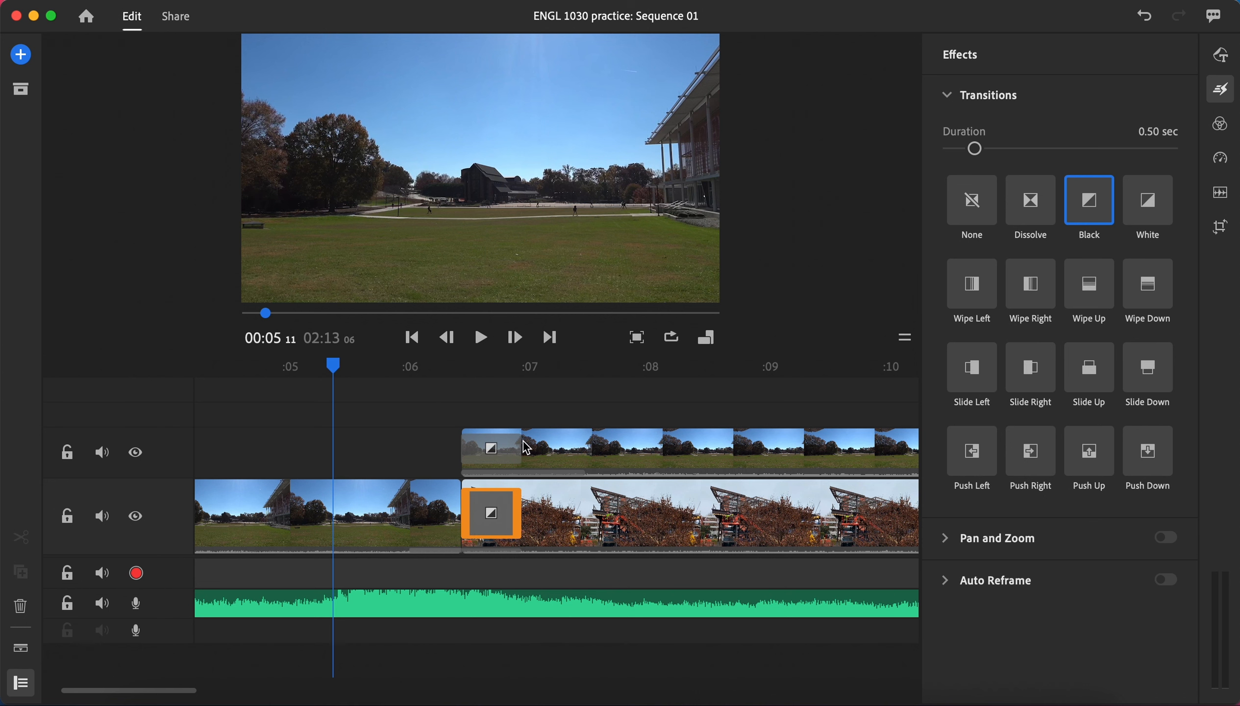
# Step: Lengthen the Black transitions on both split-screen clips to 0.90 sec and play back the section across the first cut
pyautogui.moveTo(520, 446); pyautogui.dragTo(568, 445)
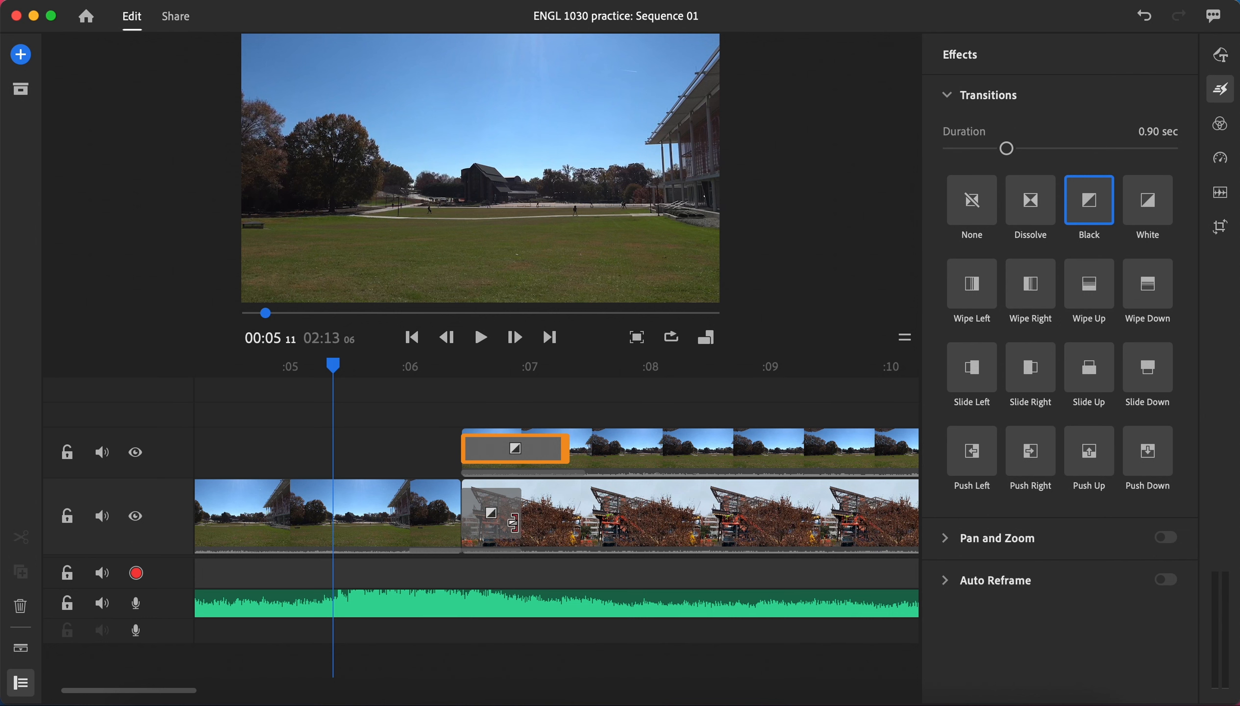
pyautogui.moveTo(513, 522); pyautogui.dragTo(568, 523)
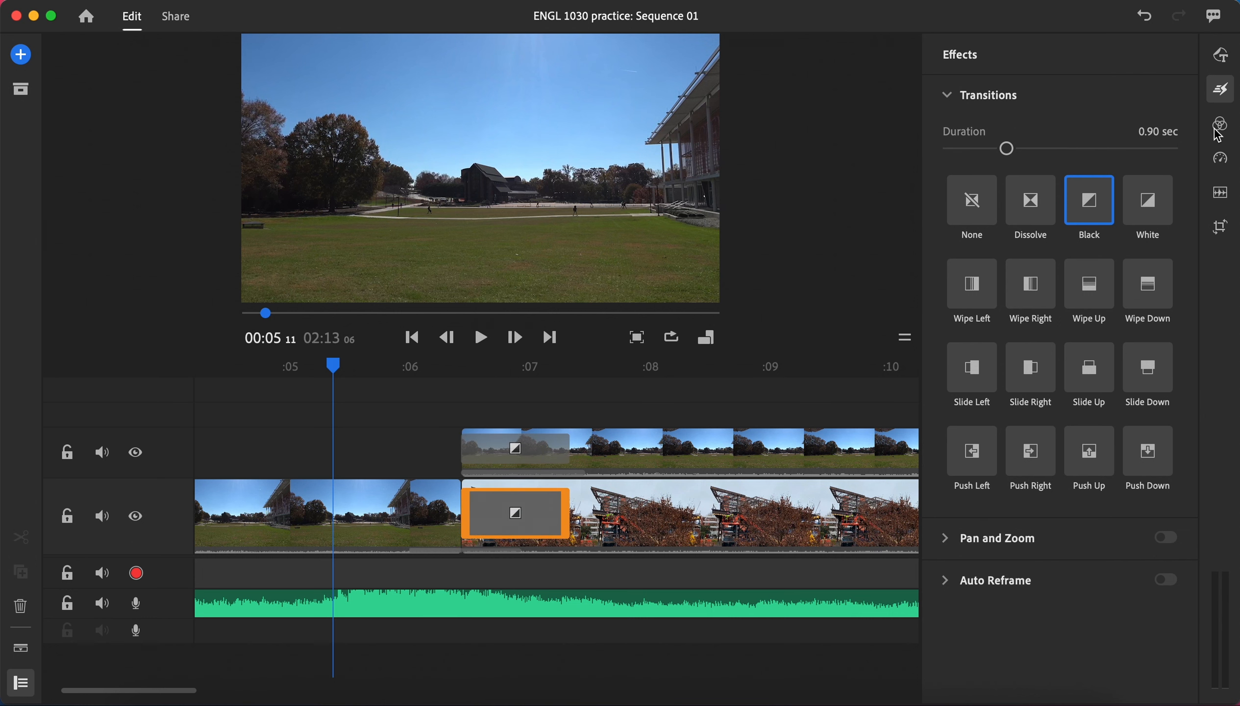
pyautogui.click(1220, 89)
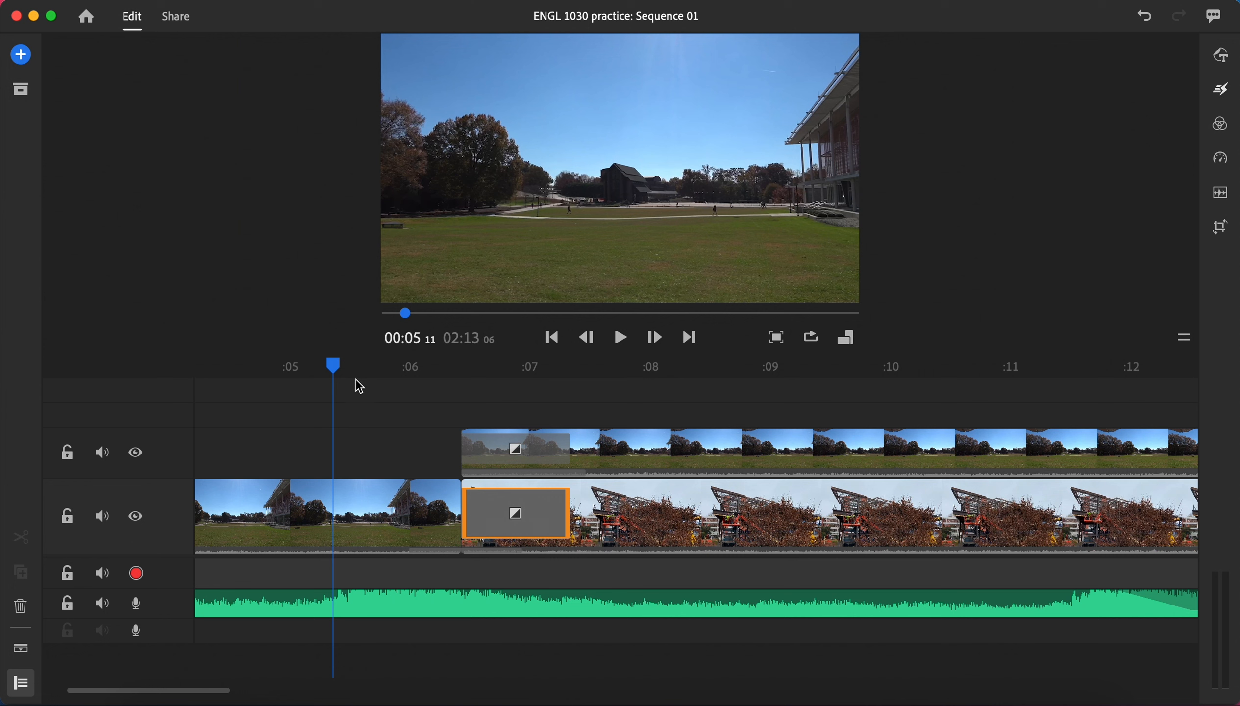
pyautogui.click(620, 337)
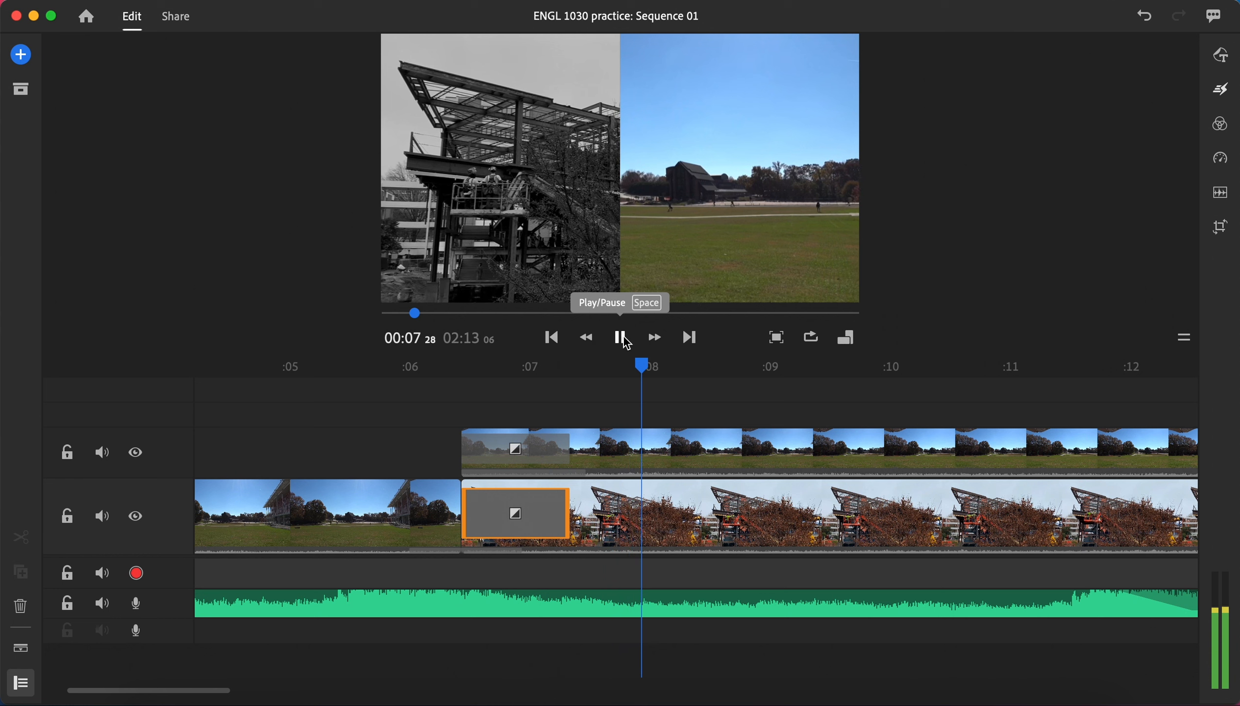
pyautogui.click(624, 337)
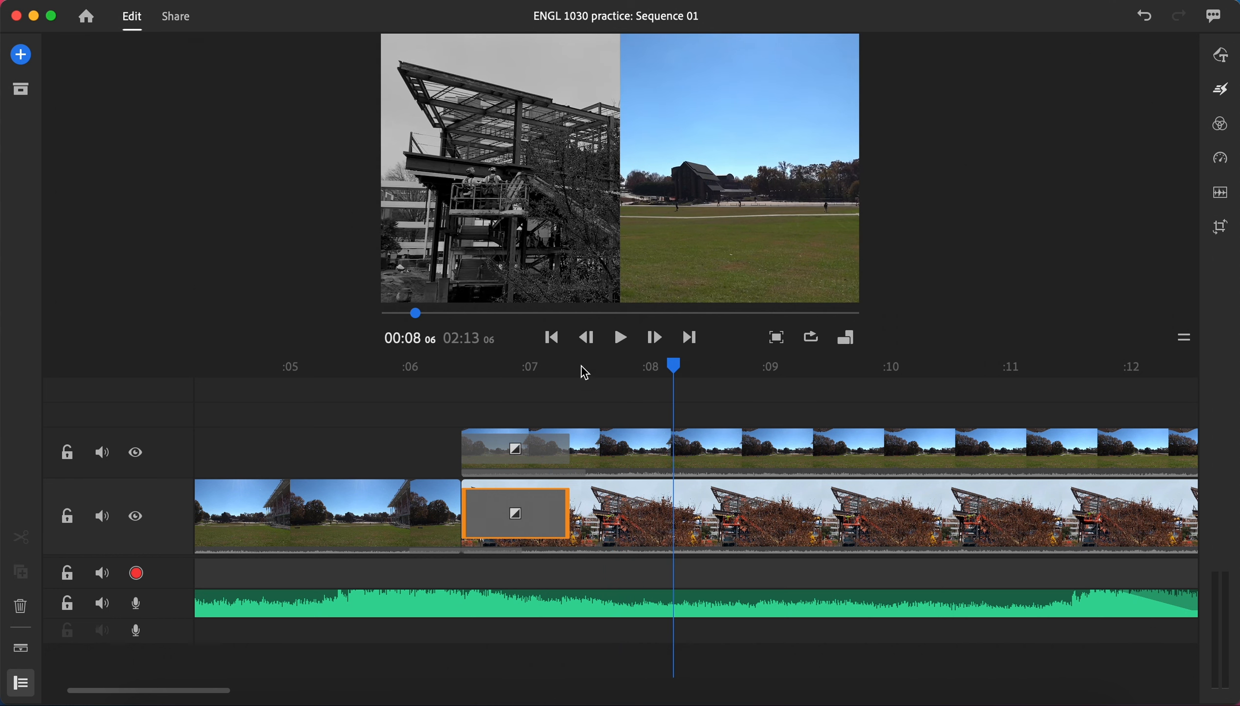